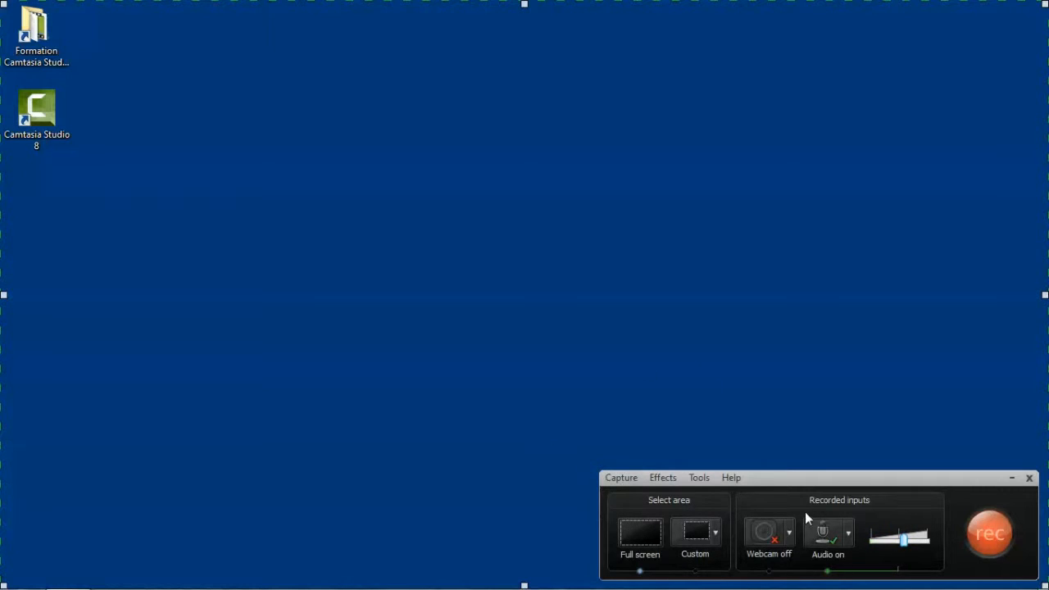
- Review the recorder's audio input options and its general capture and saving settings
left_click_drag(877, 478, 874, 478)
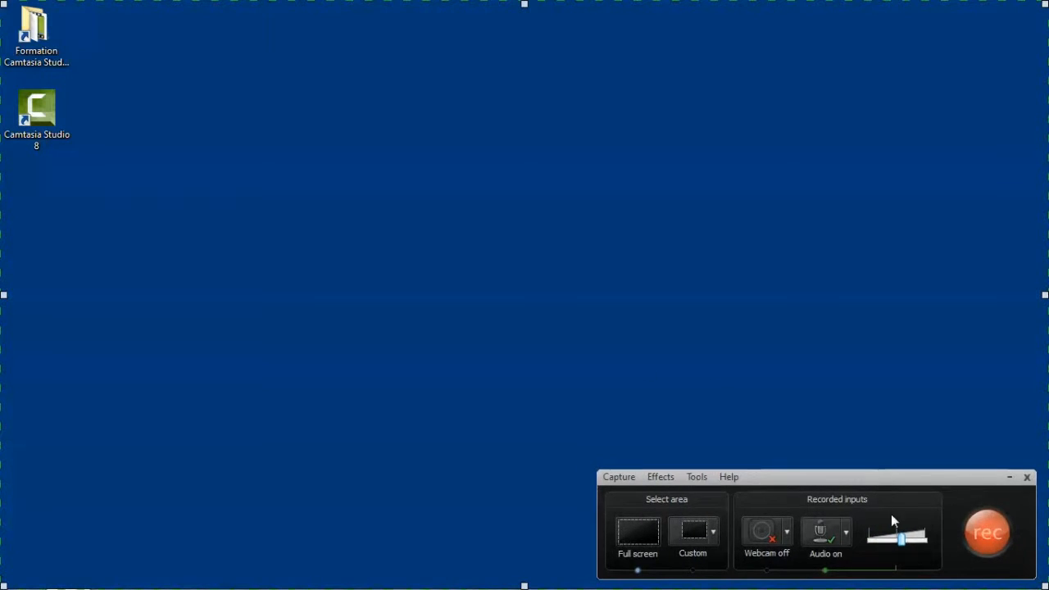
left_click(845, 533)
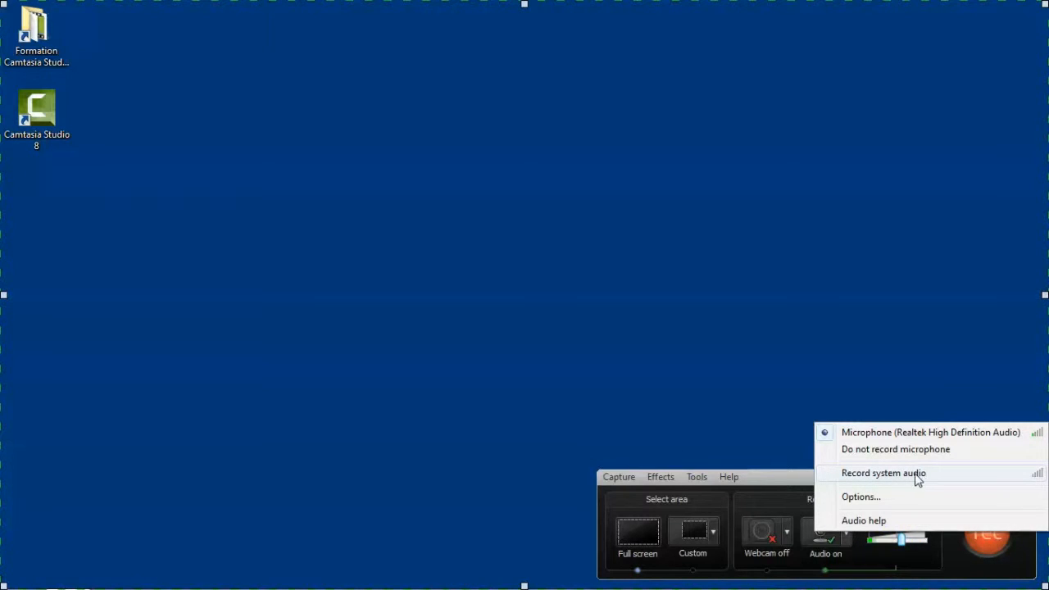
left_click(865, 498)
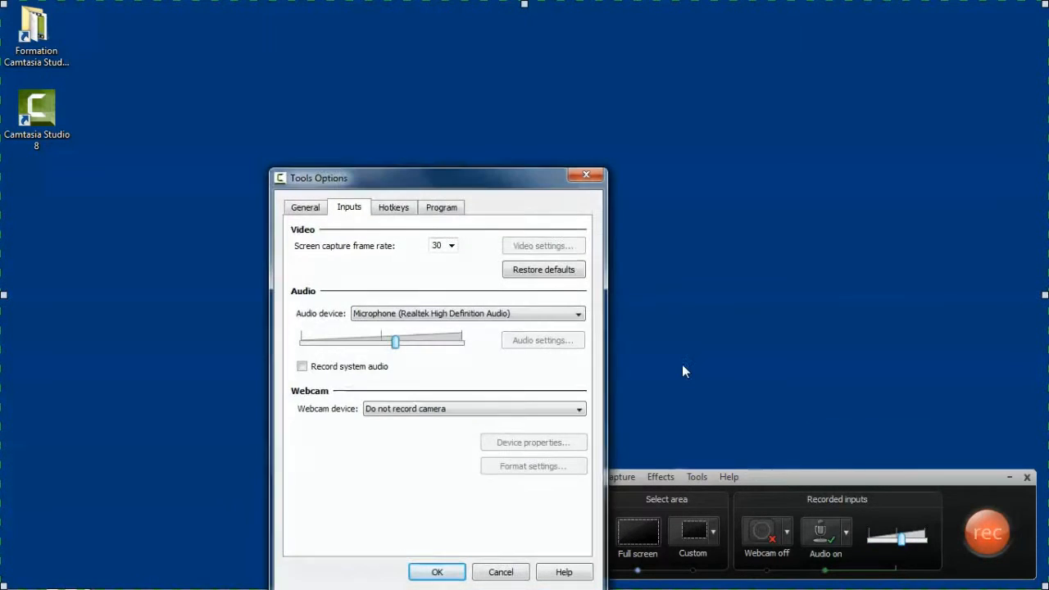
left_click_drag(467, 174, 492, 104)
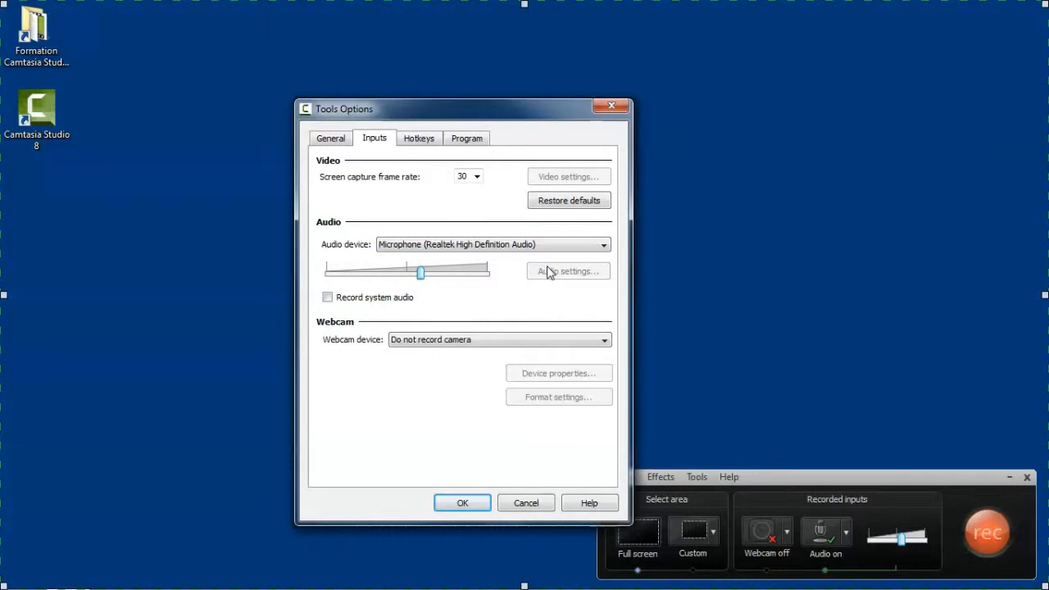
left_click(331, 137)
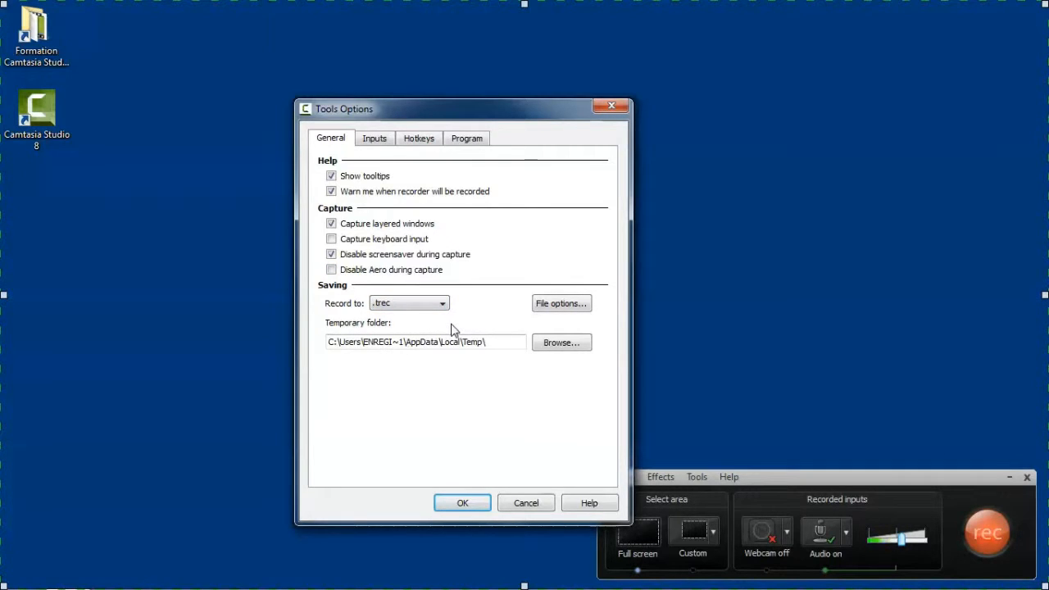
left_click(462, 503)
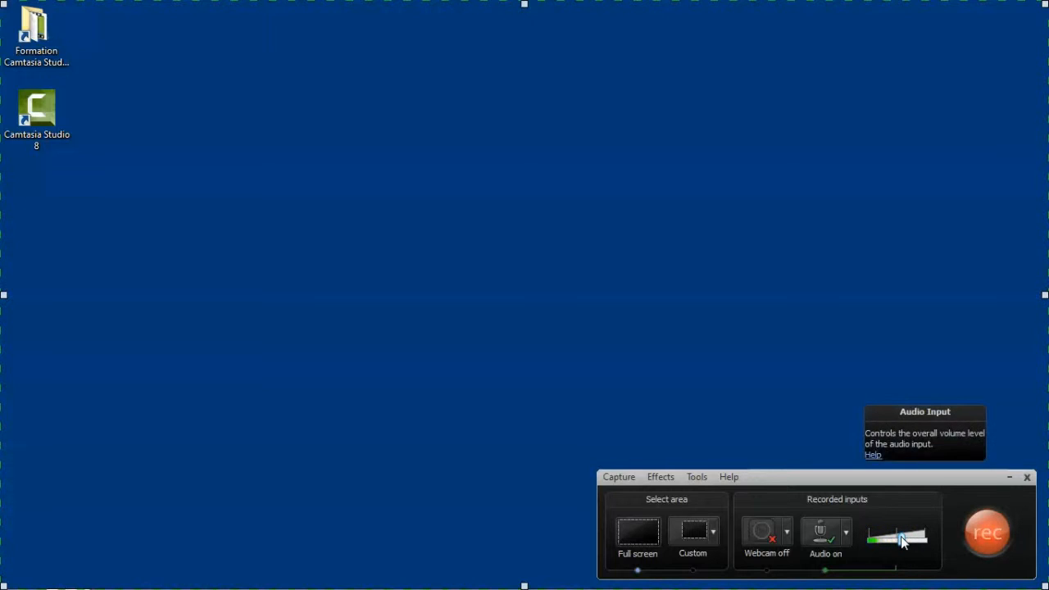
- Test the audio input volume at maximum and return it to slightly above the midpoint
left_click_drag(899, 537, 929, 539)
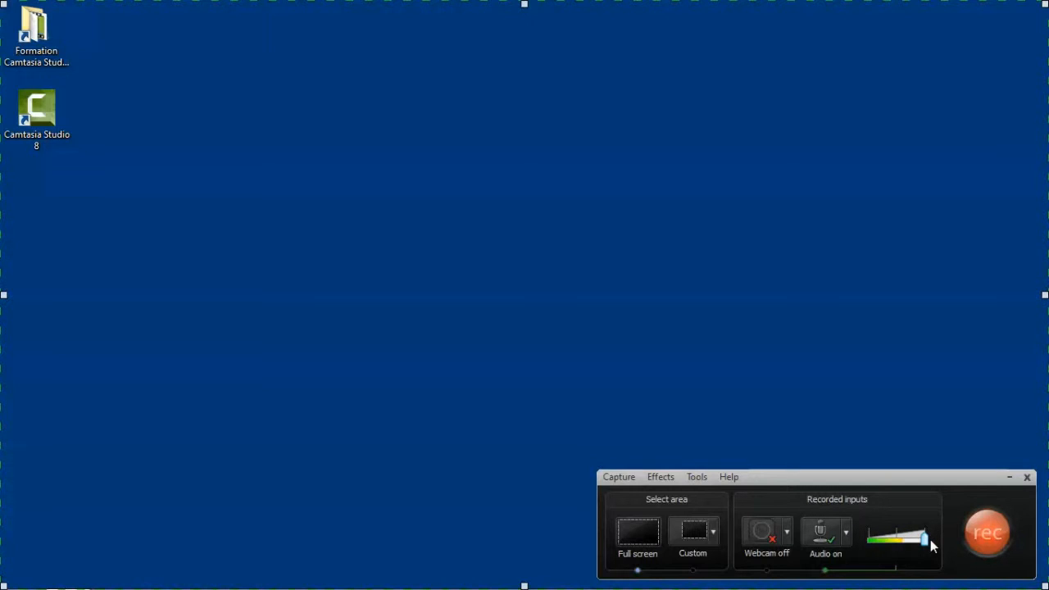
left_click_drag(927, 540, 902, 547)
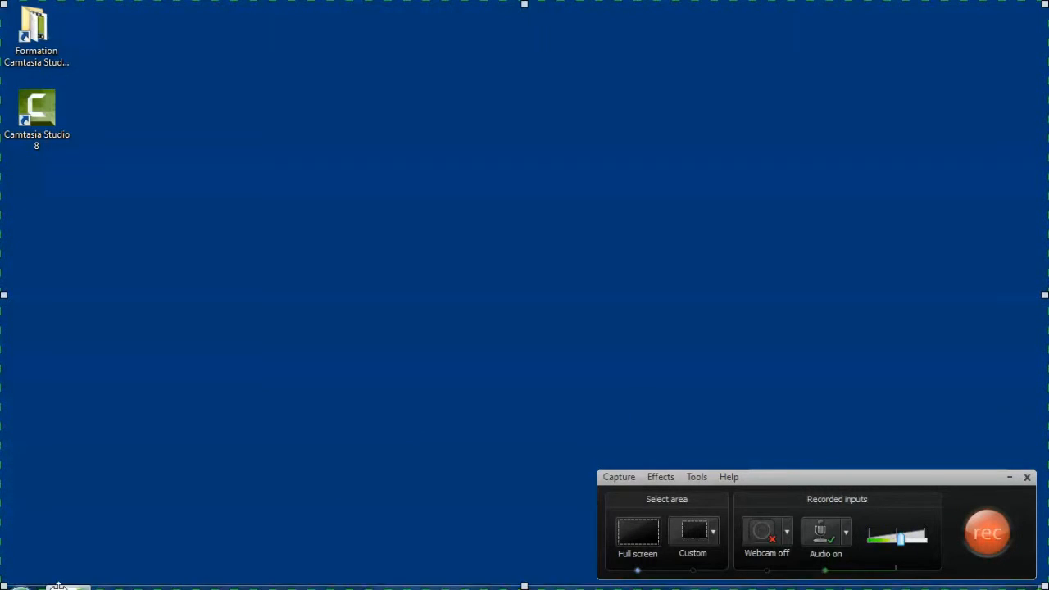
- Launch Google Chrome, search for "youtube" and open the YouTube home page
left_click(20, 578)
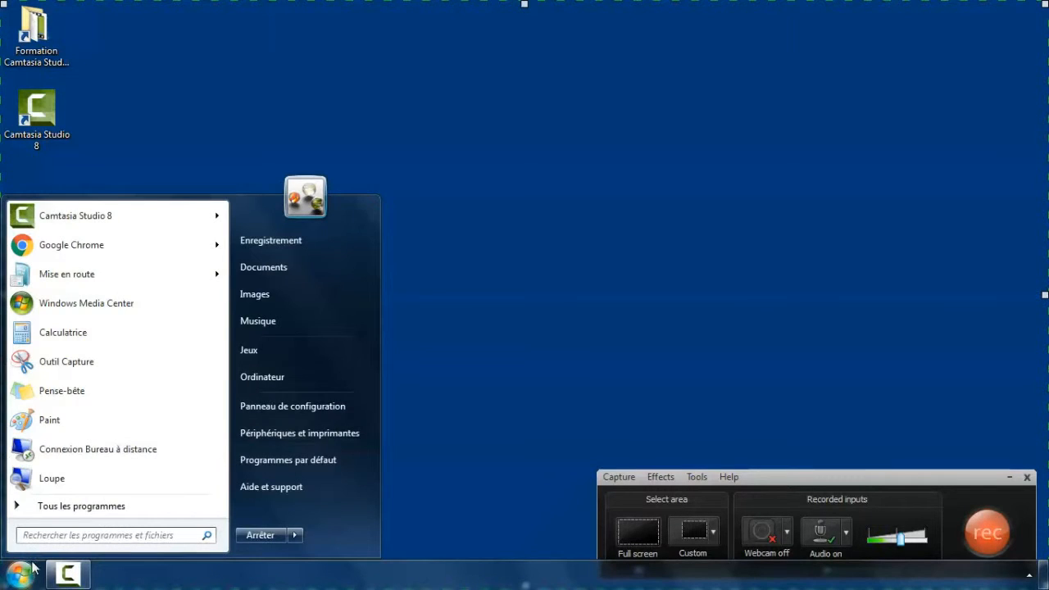
left_click(65, 244)
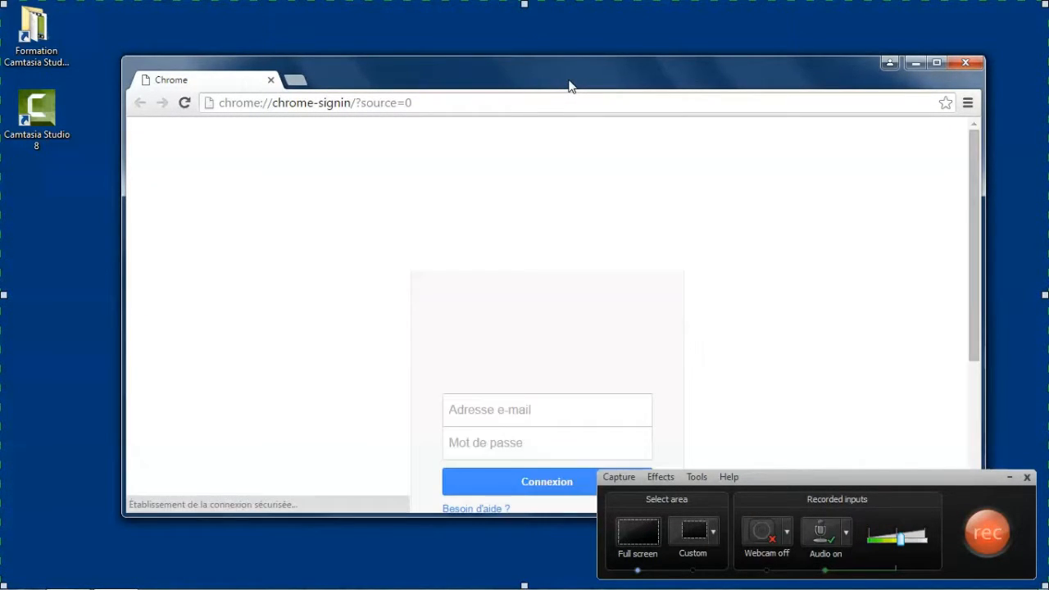
left_click(376, 104)
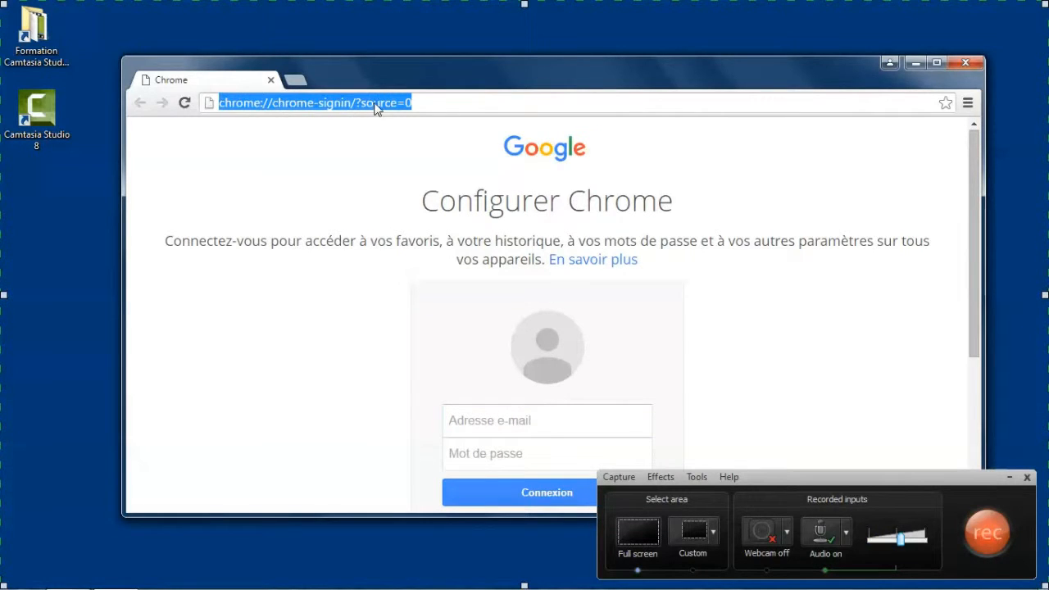
type("youtube")
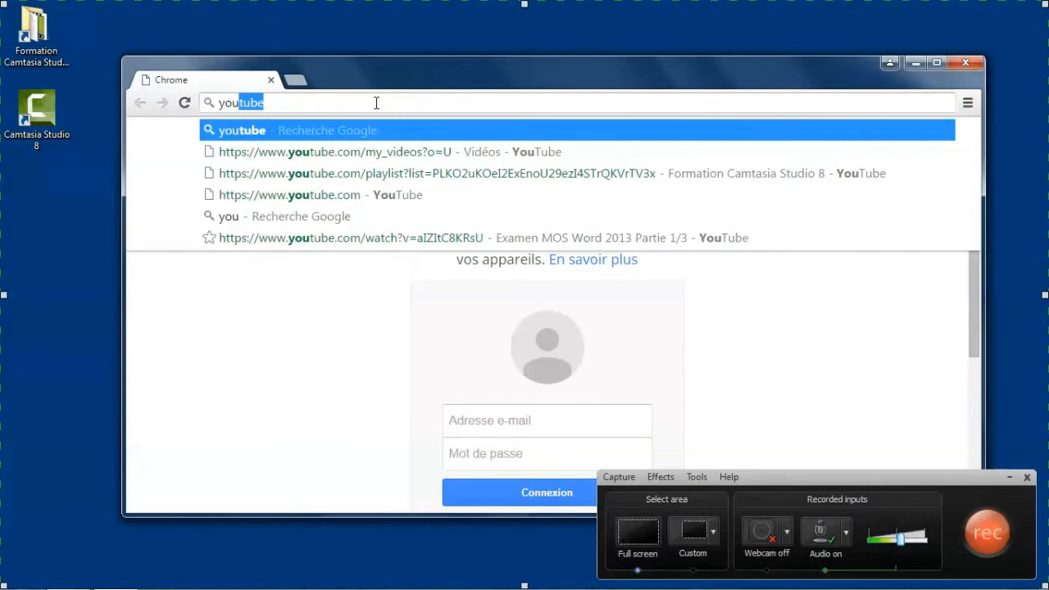
key("Return")
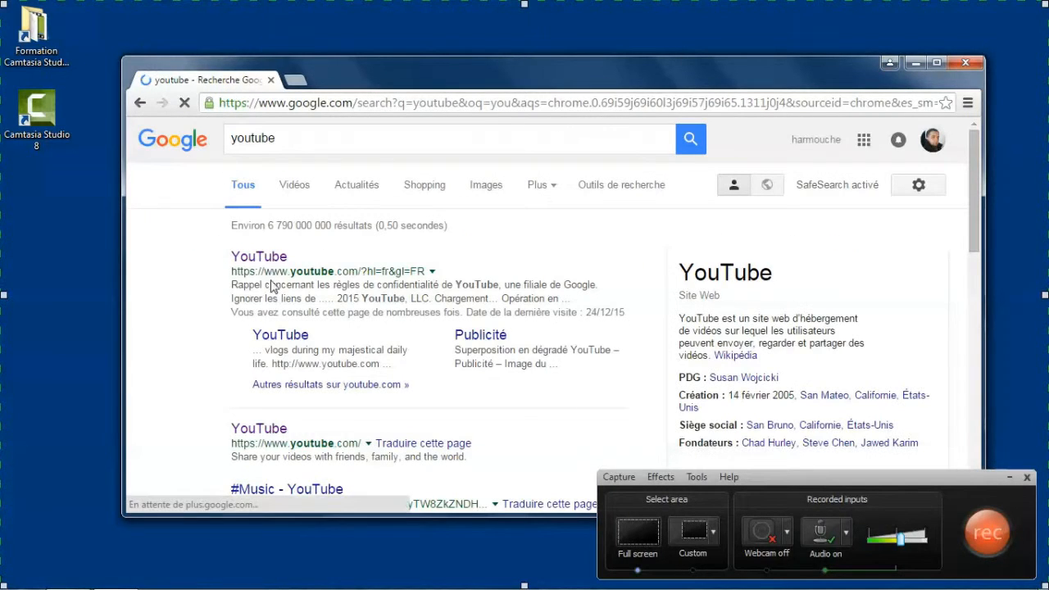
left_click(259, 259)
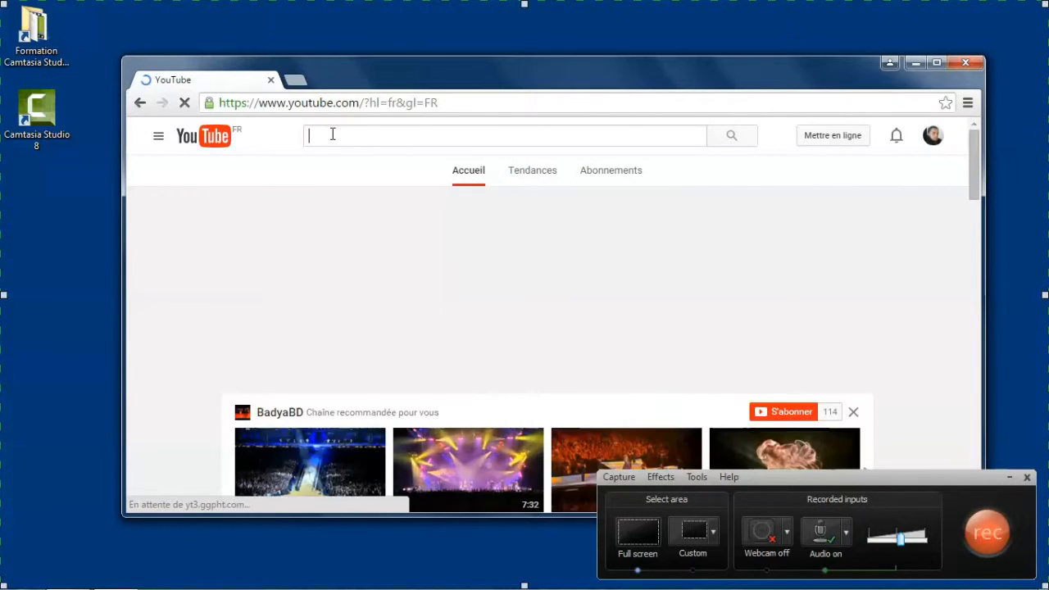
- Search YouTube for the tutorial author's name and open the author's channel page
type("azyz")
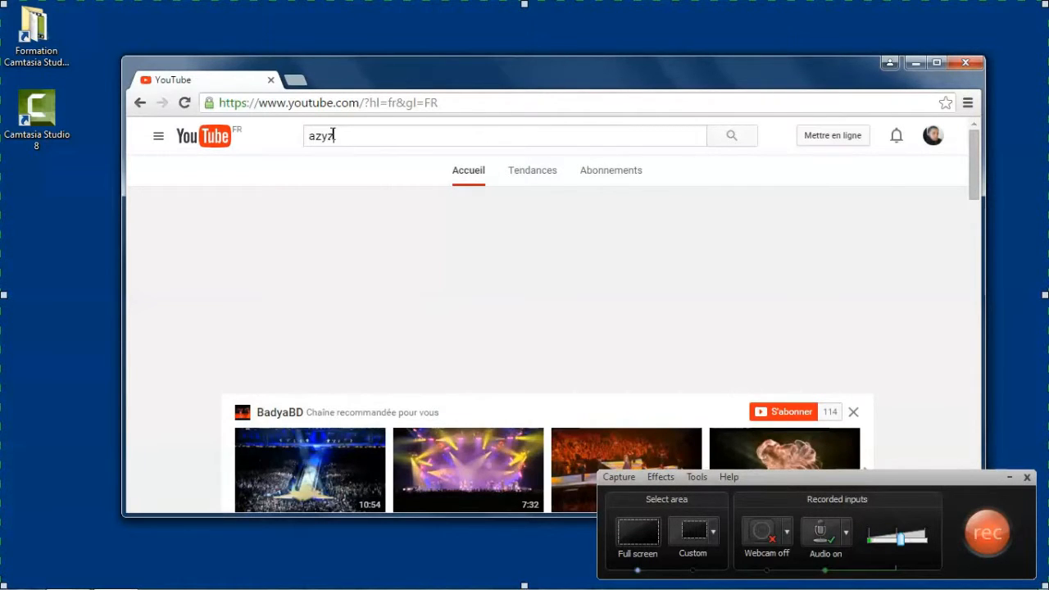
key("Return")
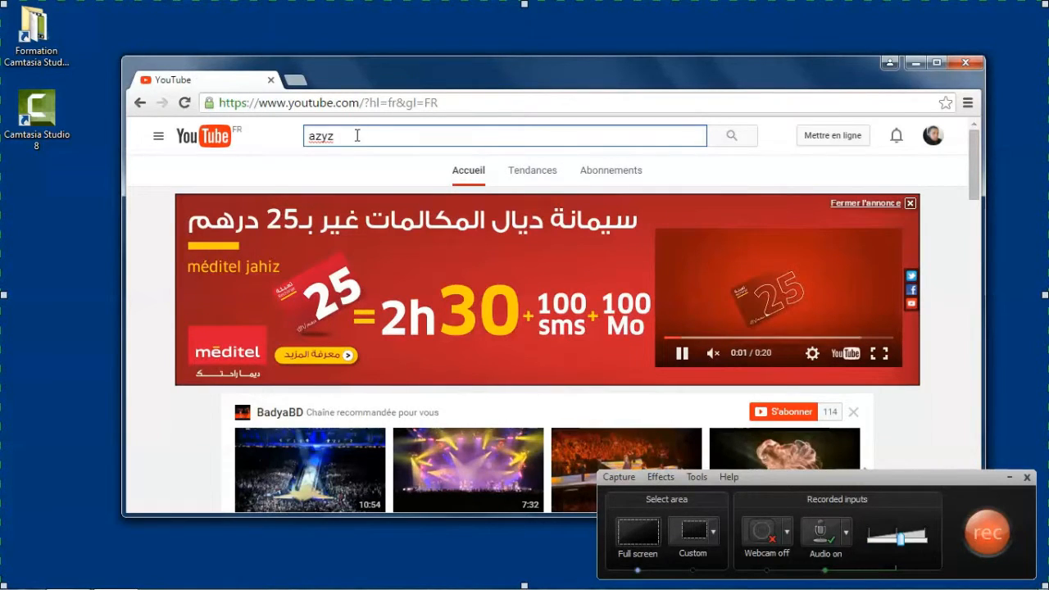
type("ha")
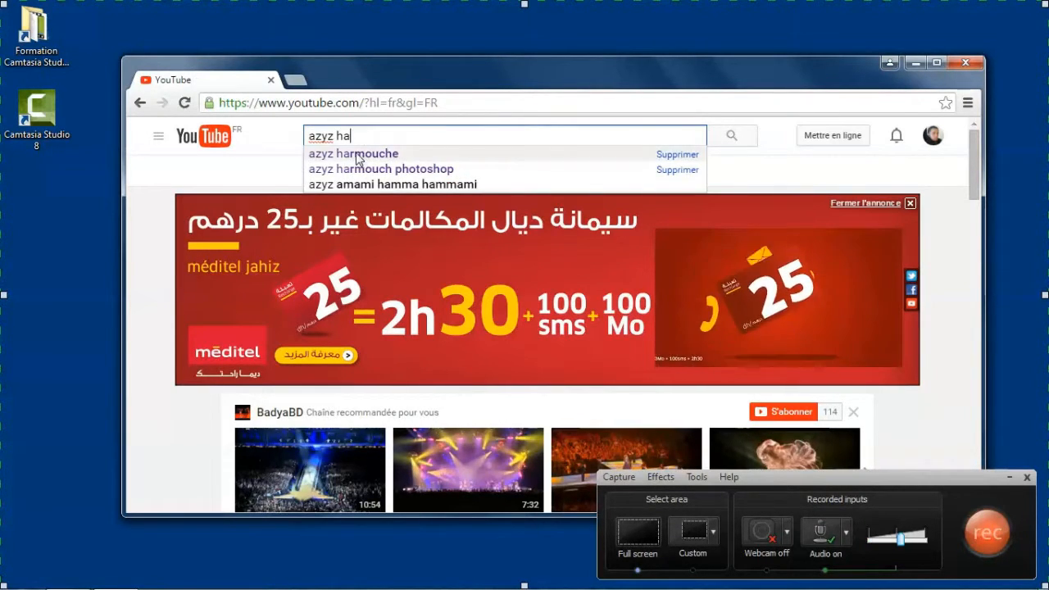
left_click(356, 155)
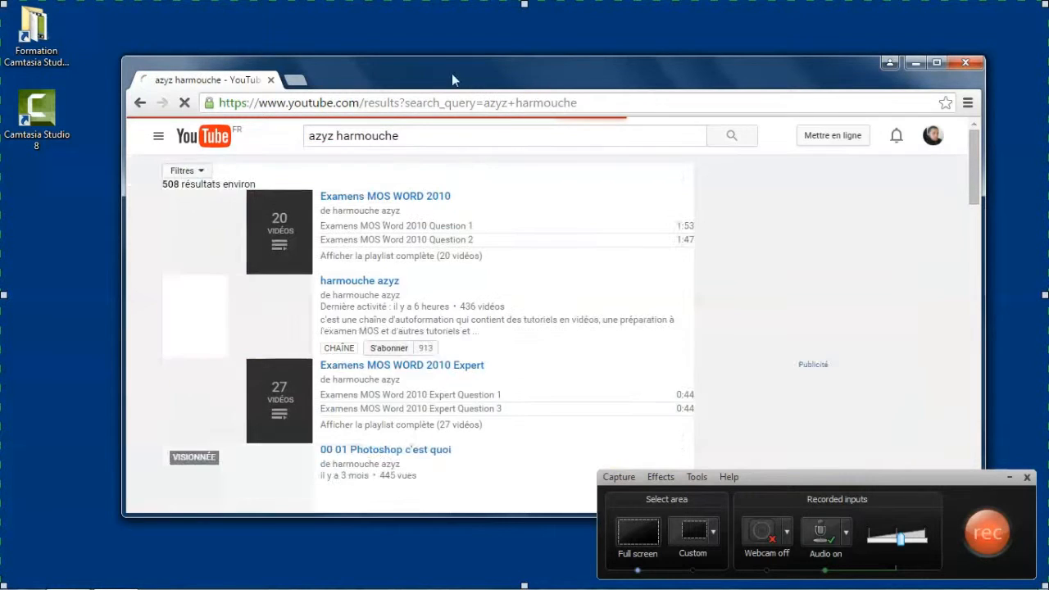
left_click_drag(451, 73, 463, 85)
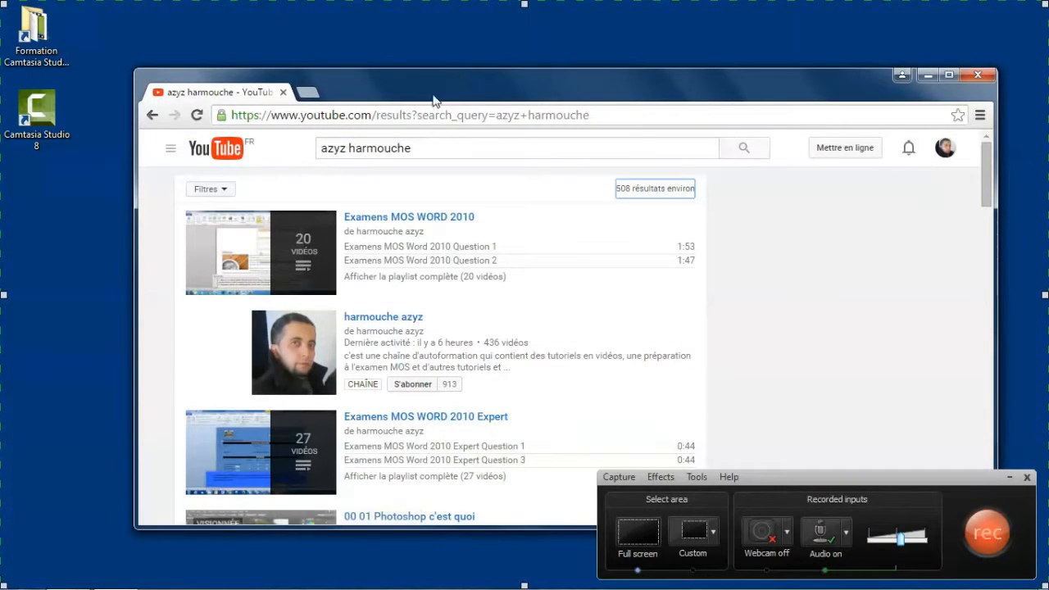
left_click(373, 319)
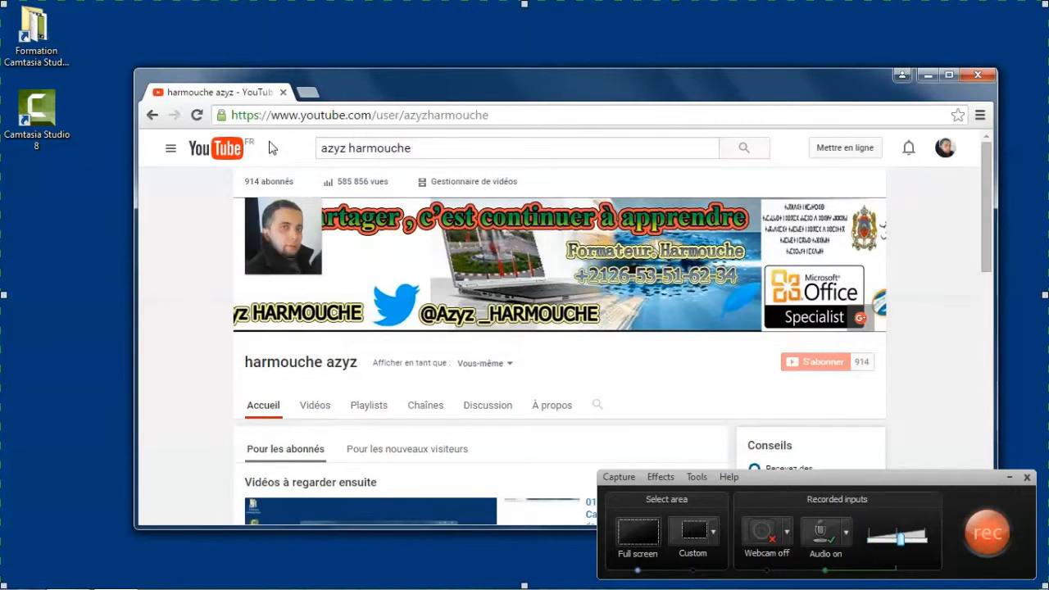
- Lock the recording area to the Chrome window and resize it to about 1107 x 675, placed mid-screen
left_click(713, 532)
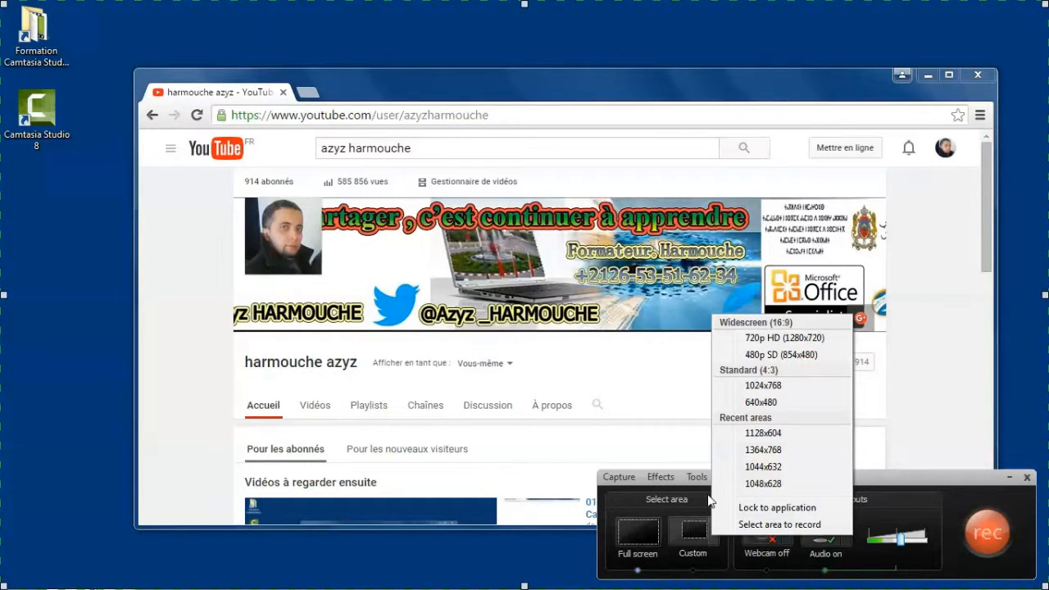
left_click(777, 508)
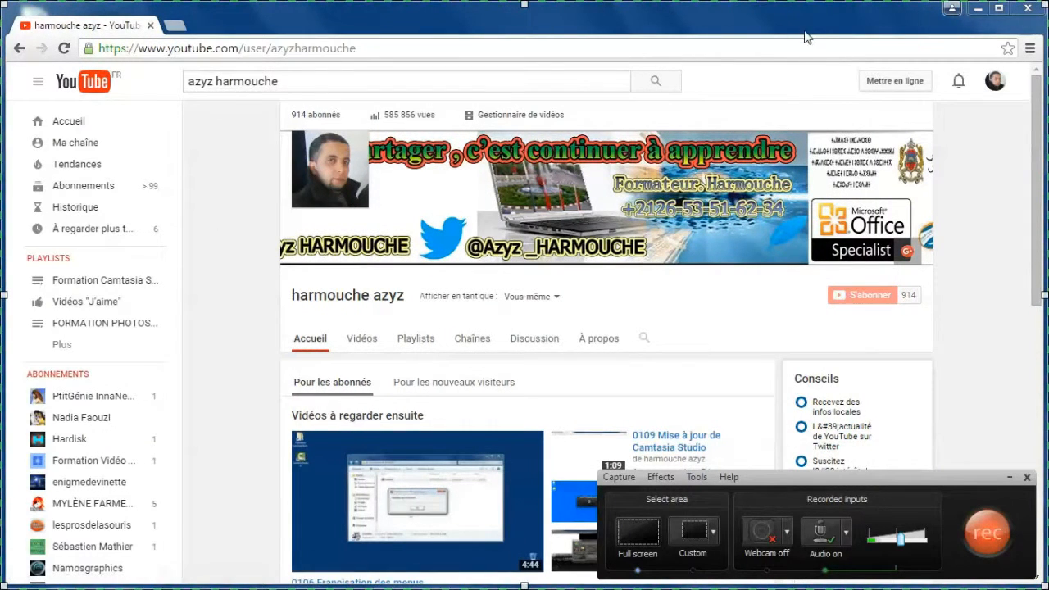
left_click_drag(837, 4, 837, 74)
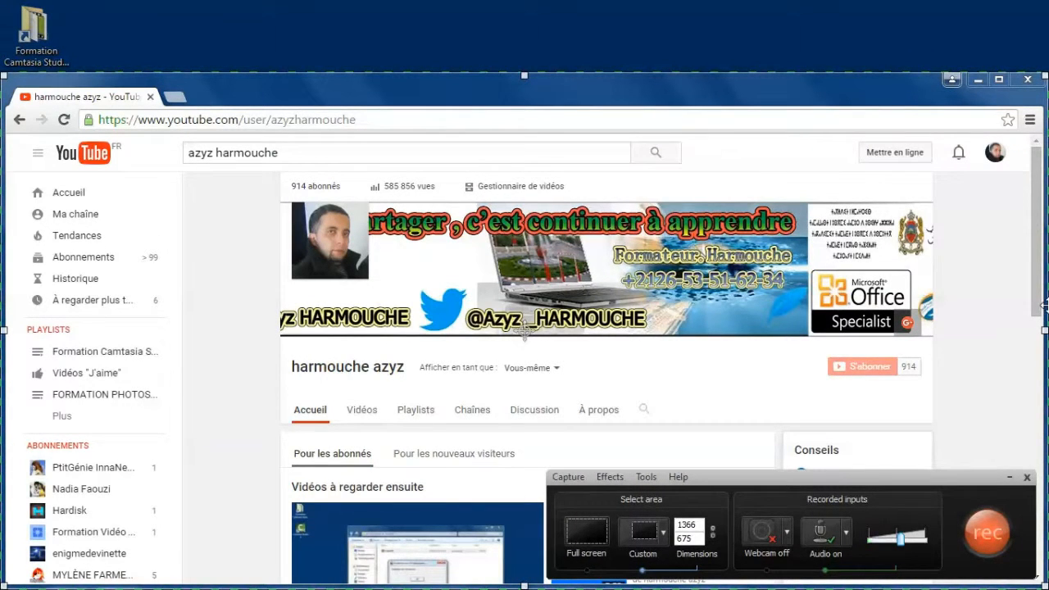
left_click_drag(1041, 304, 847, 305)
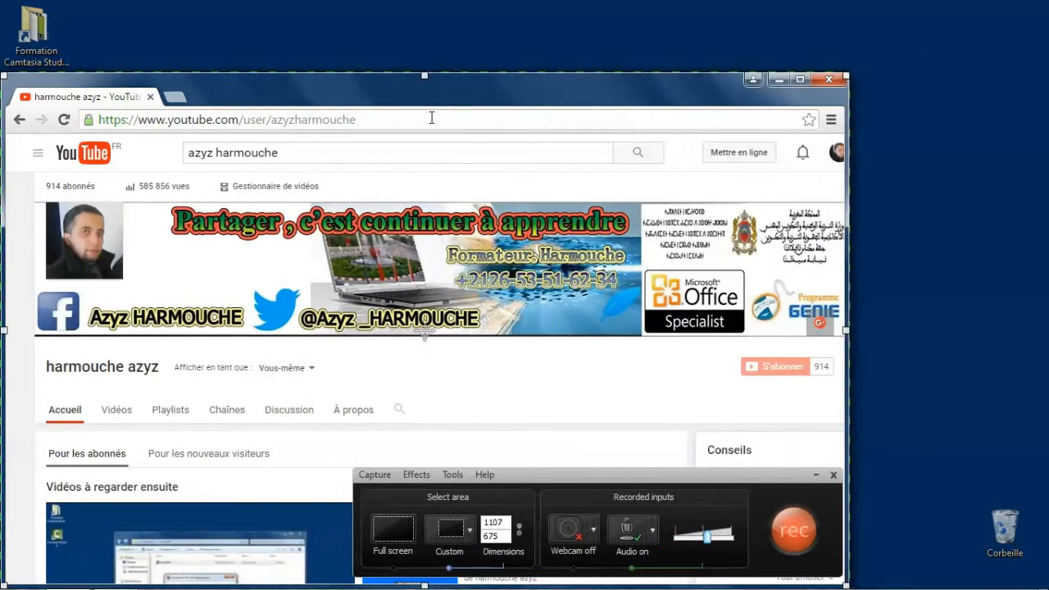
left_click_drag(398, 84, 479, 45)
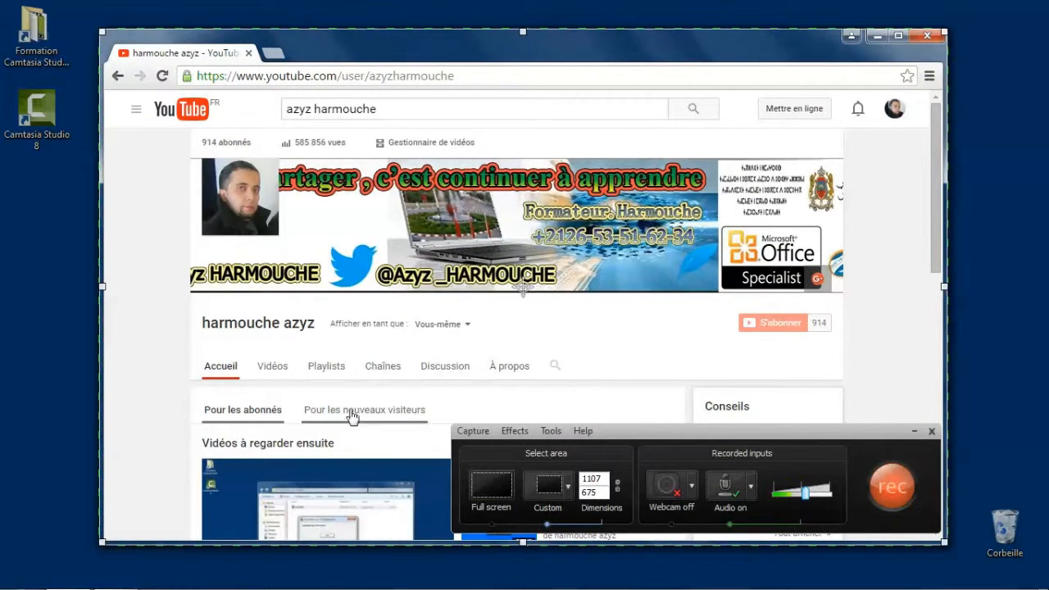
- Start the screen recording and open google.com in a new browser tab
left_click(893, 486)
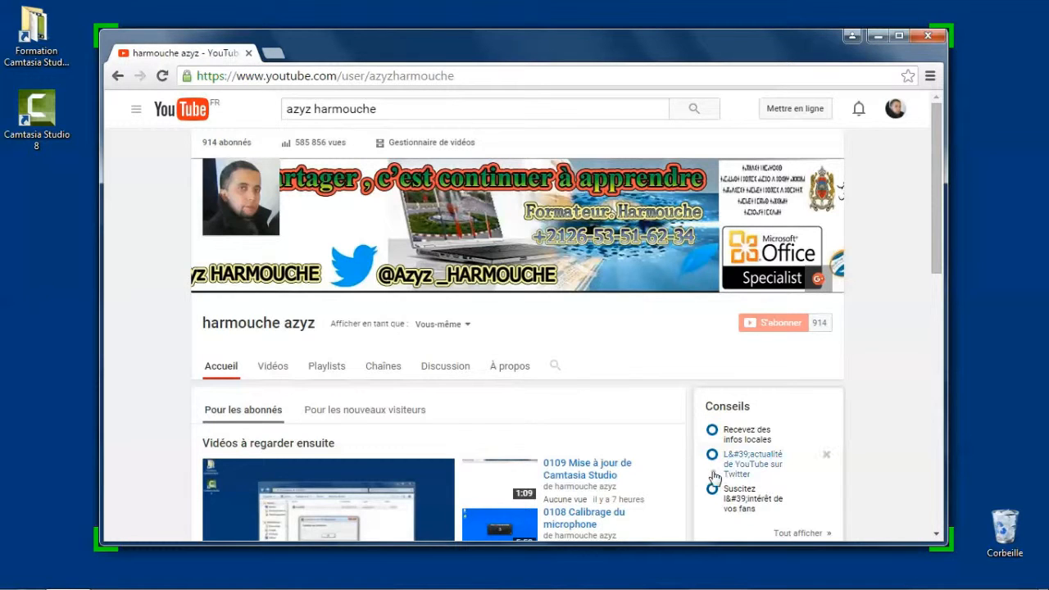
mouse_move(399, 243)
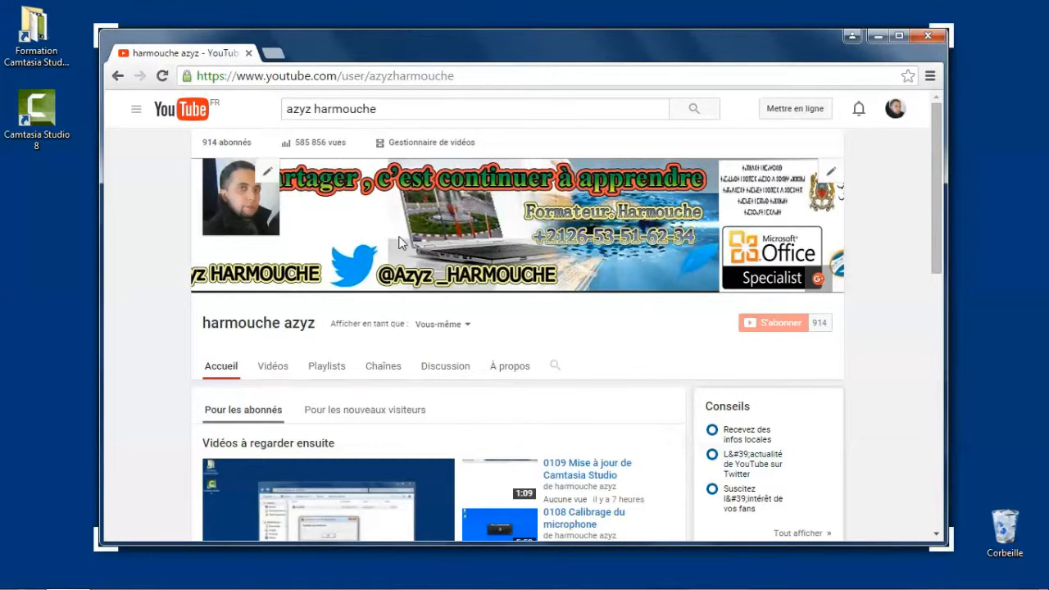
left_click(275, 55)
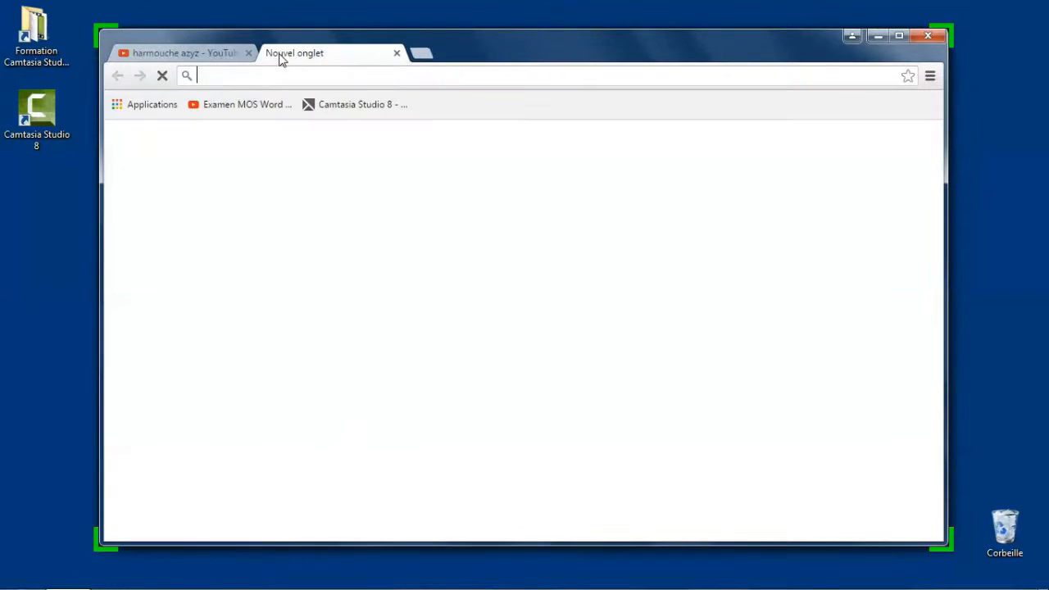
type("google.com")
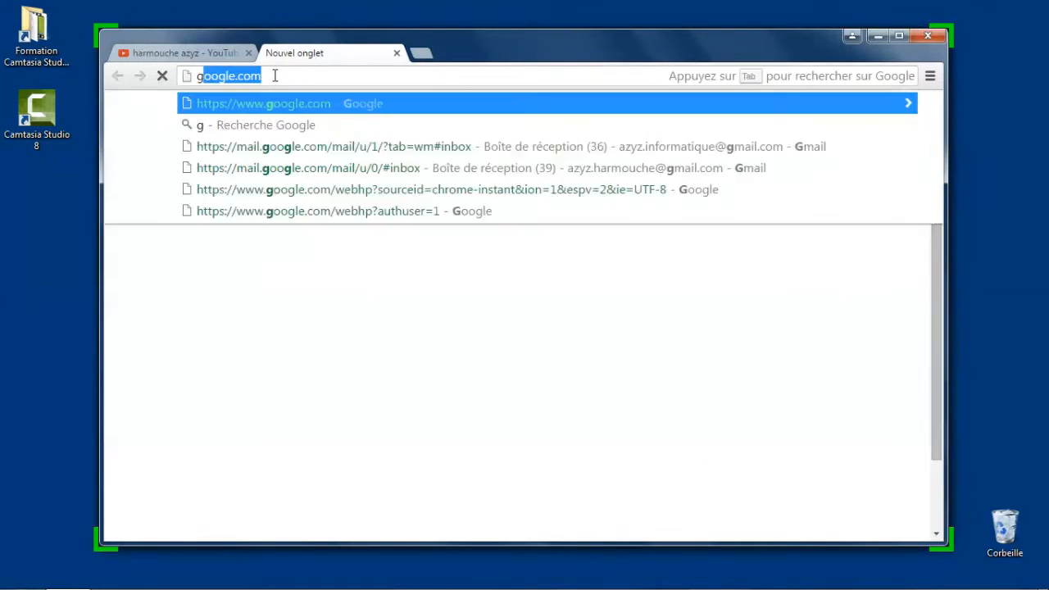
key("Return")
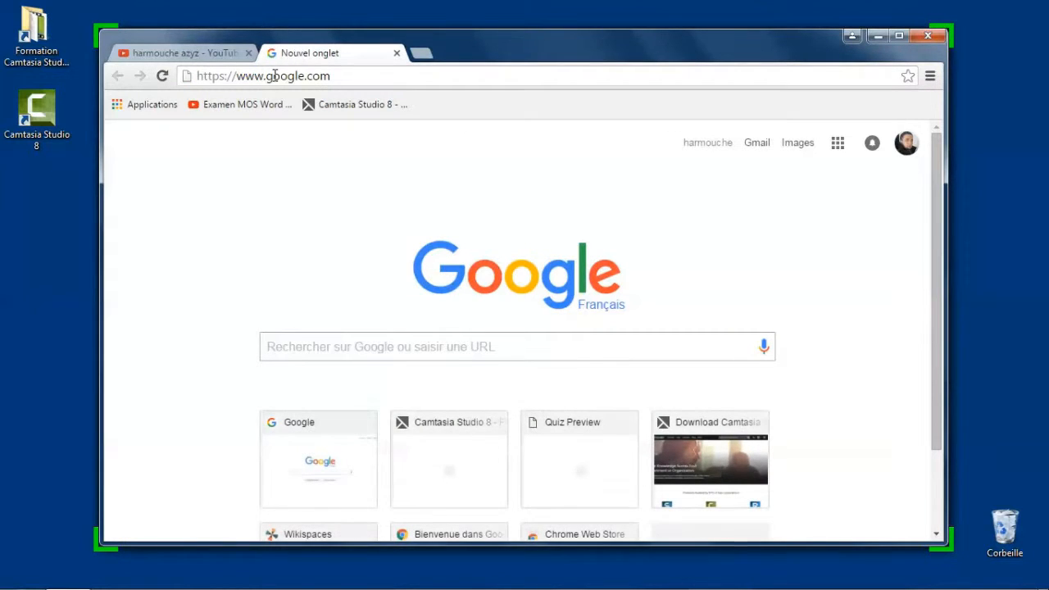
- Switch between the YouTube and Google tabs, and close the Google tab
left_click(222, 52)
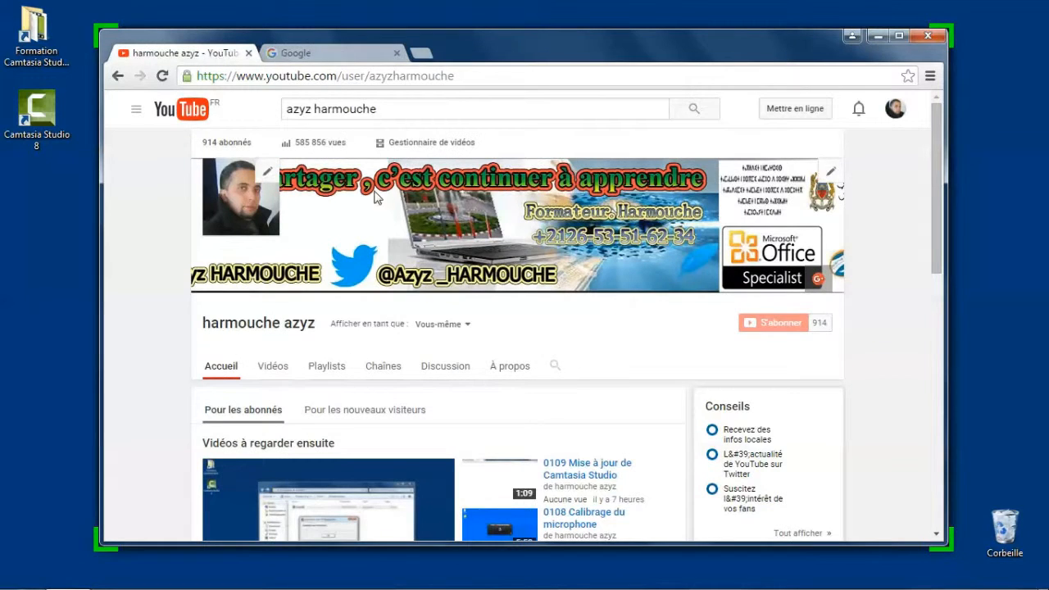
left_click(363, 53)
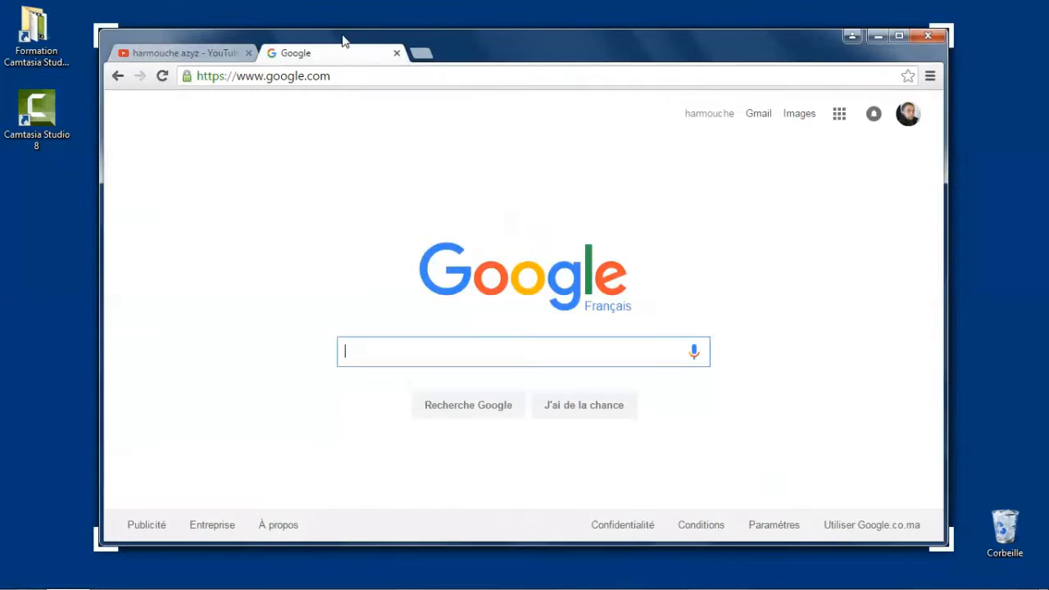
left_click(396, 53)
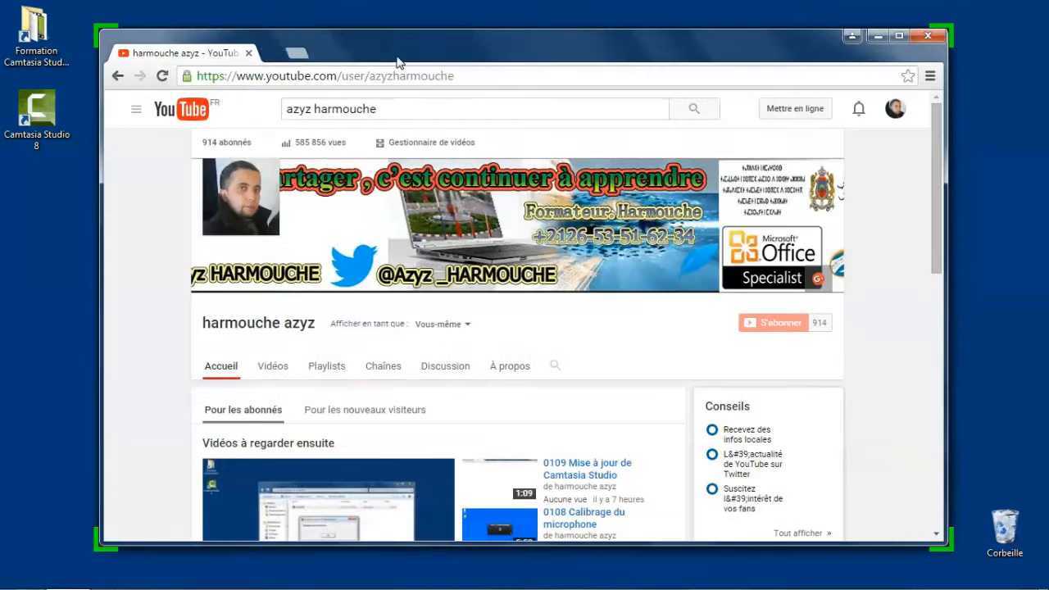
right_click(357, 55)
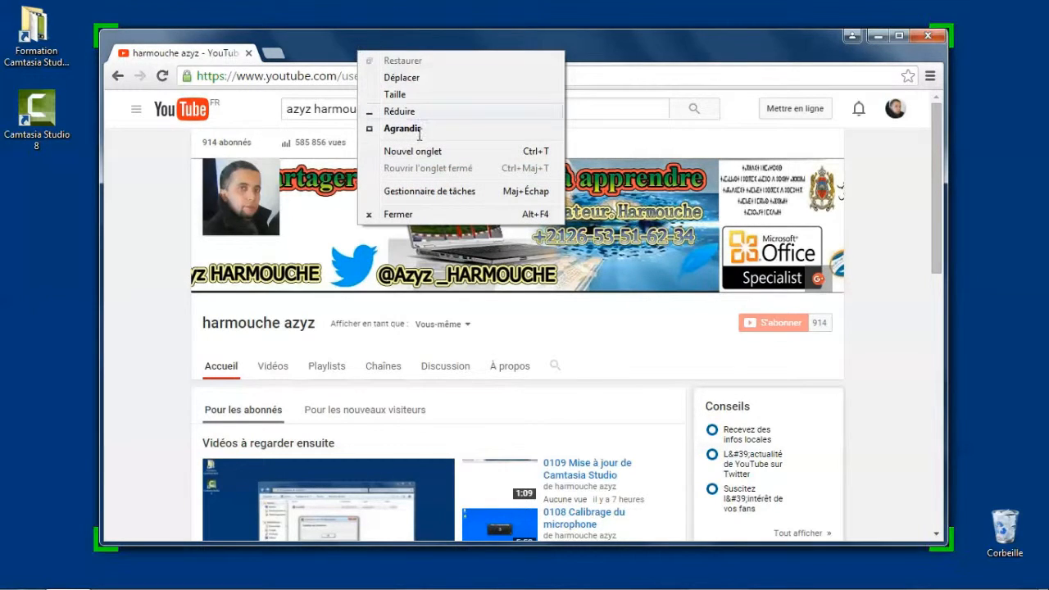
left_click(331, 58)
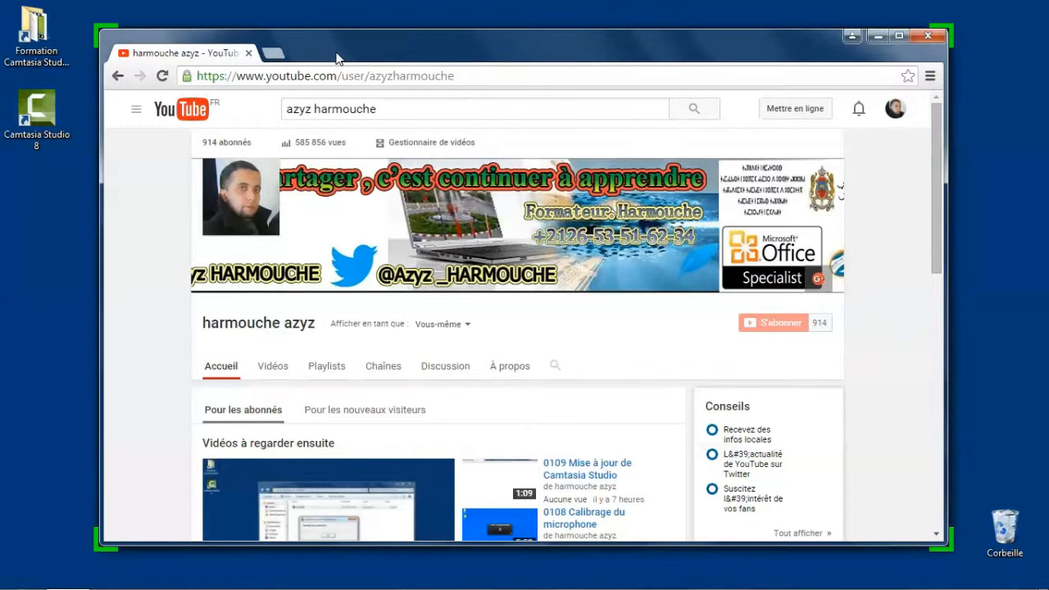
- Open three new browser tabs beside the YouTube tab and close them one after another
key("ctrl+t")
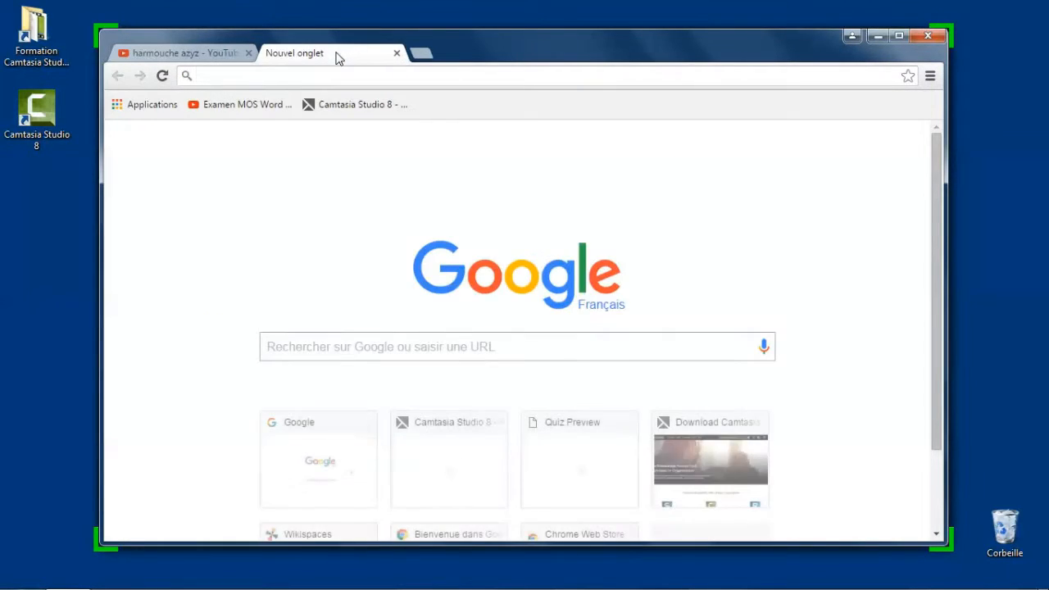
key("ctrl+t")
key("ctrl+t")
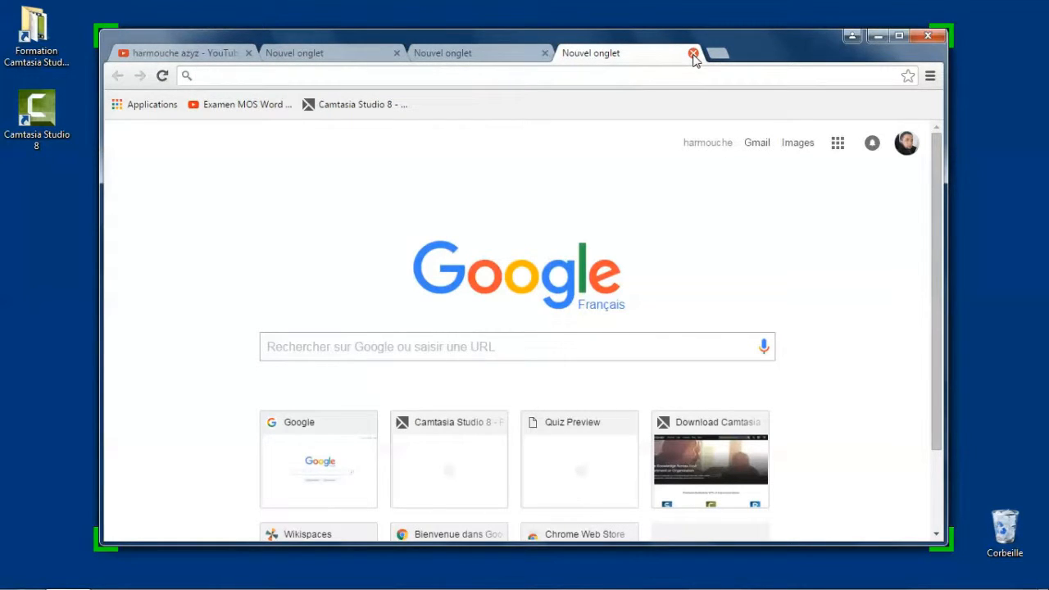
left_click(693, 54)
right_click(498, 57)
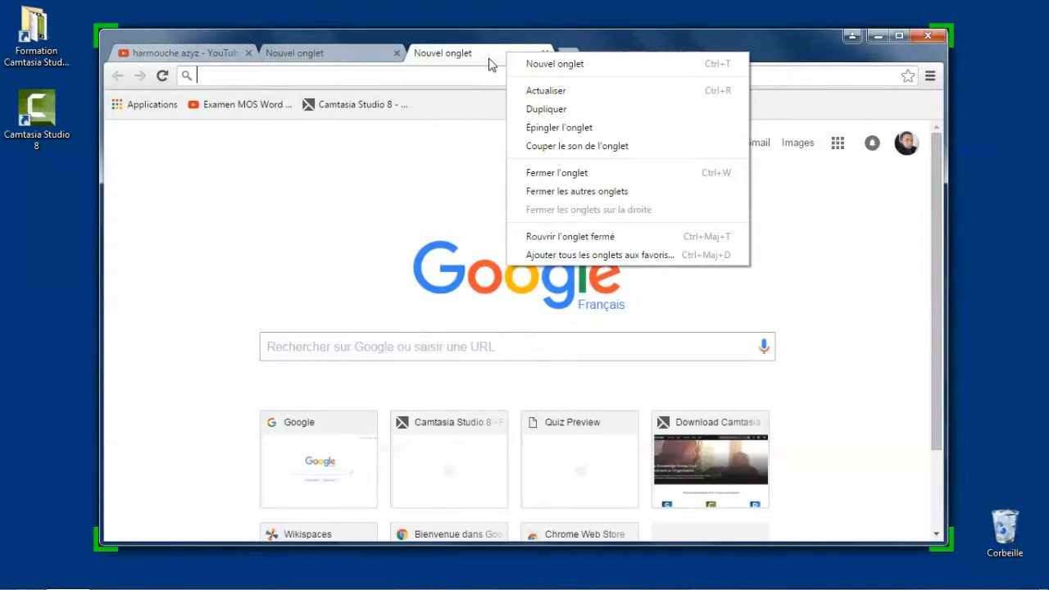
left_click(572, 176)
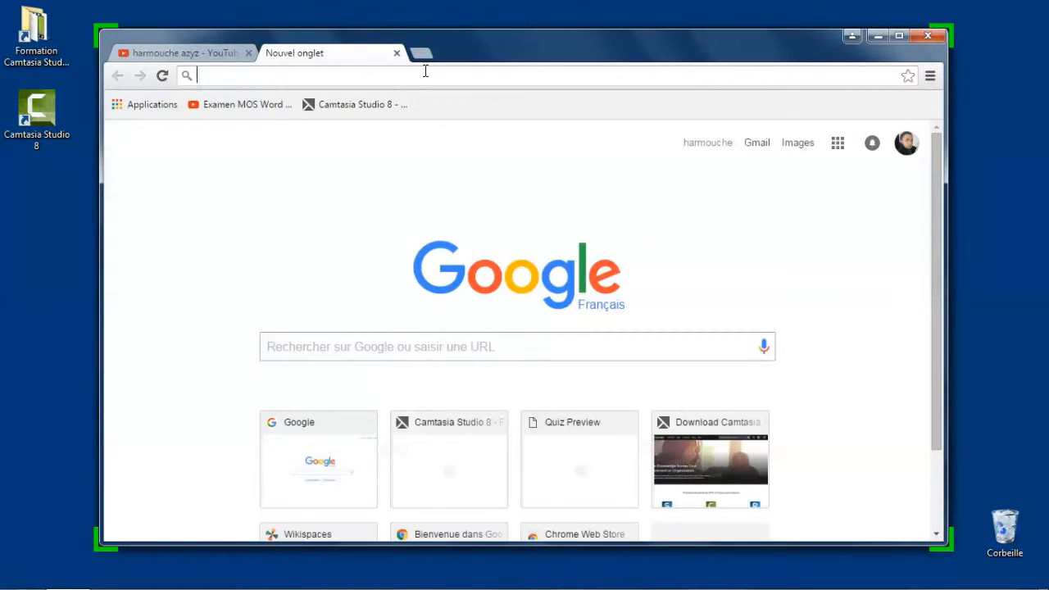
key("ctrl+w")
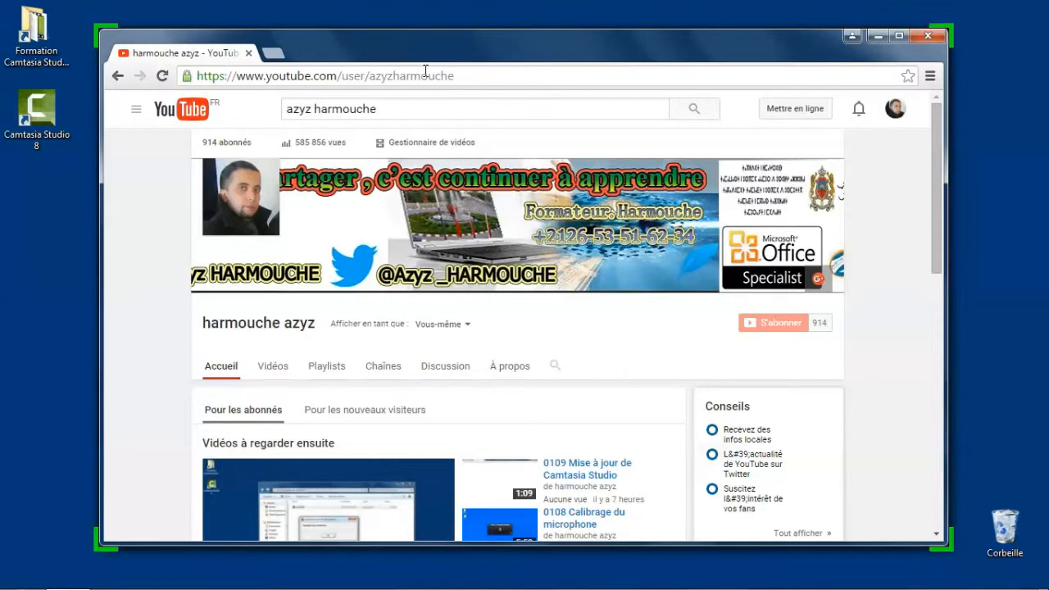
- Open the channel's video "0106 Francisation des menus" in a new tab and pause its playback
scroll(458, 210, "down", 3)
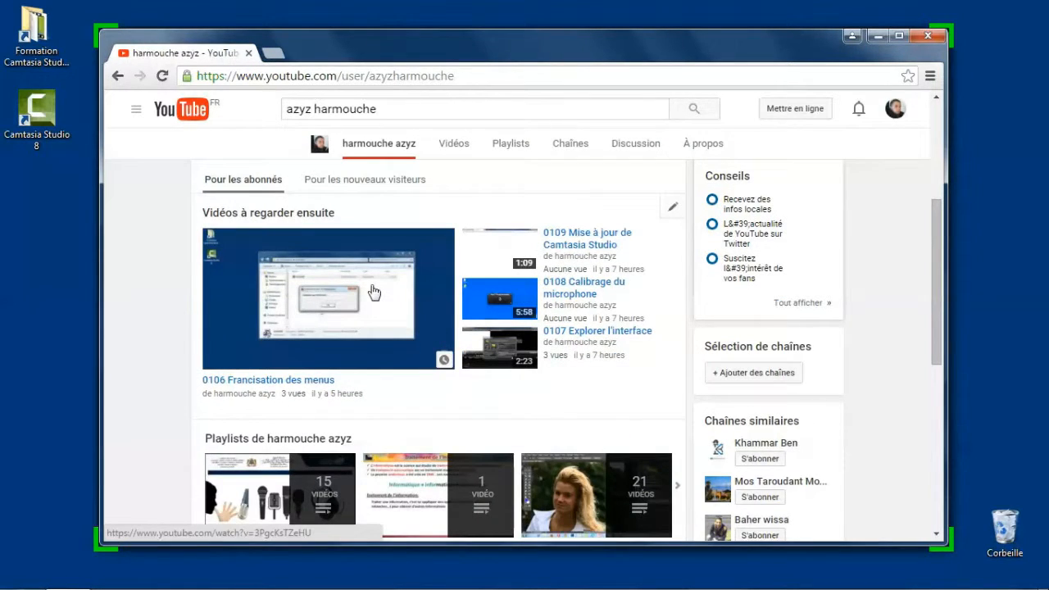
right_click(372, 286)
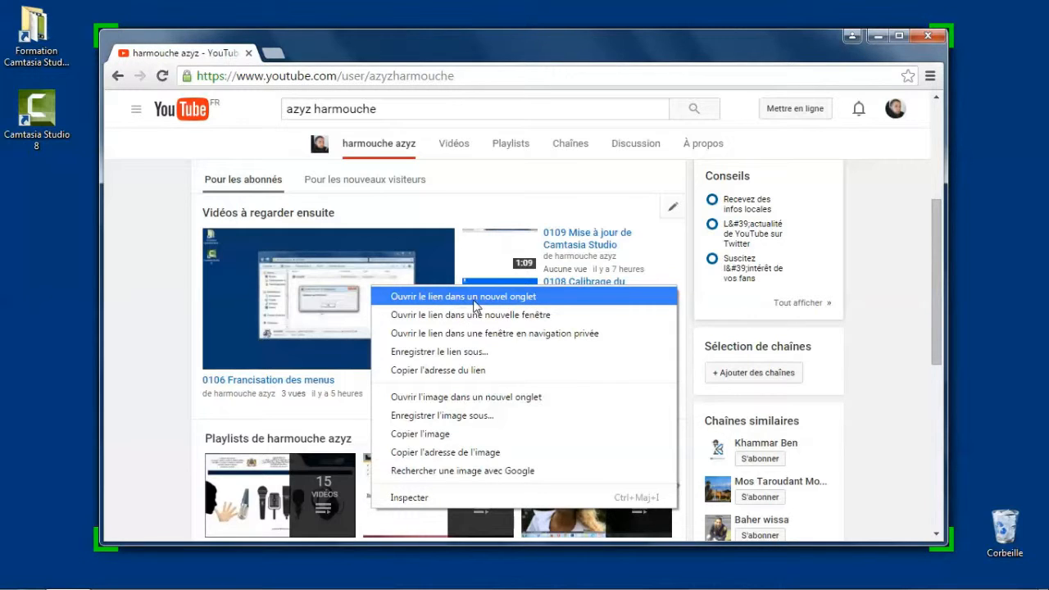
left_click(517, 300)
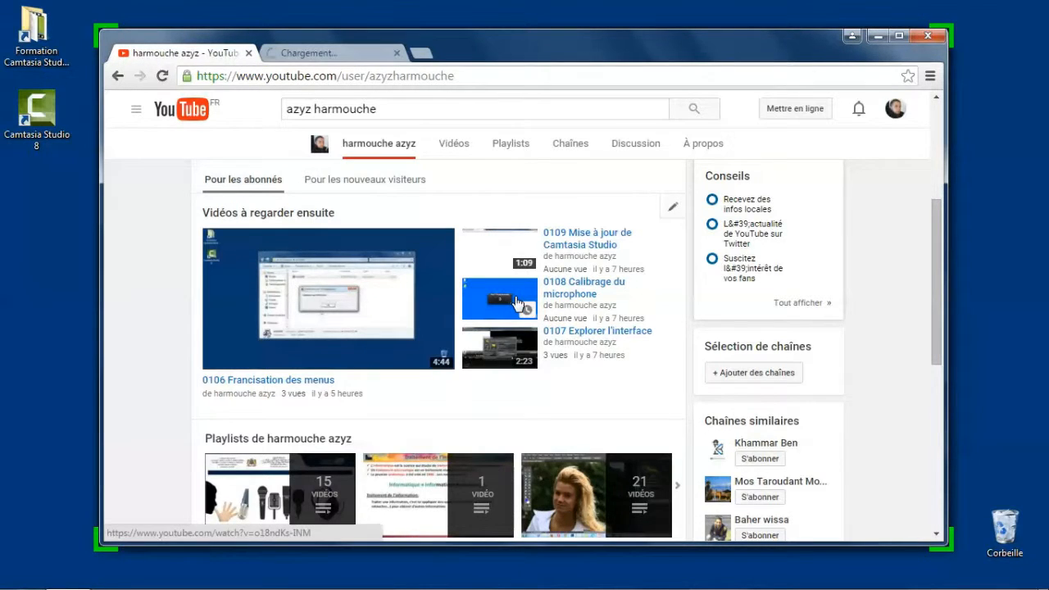
left_click(333, 55)
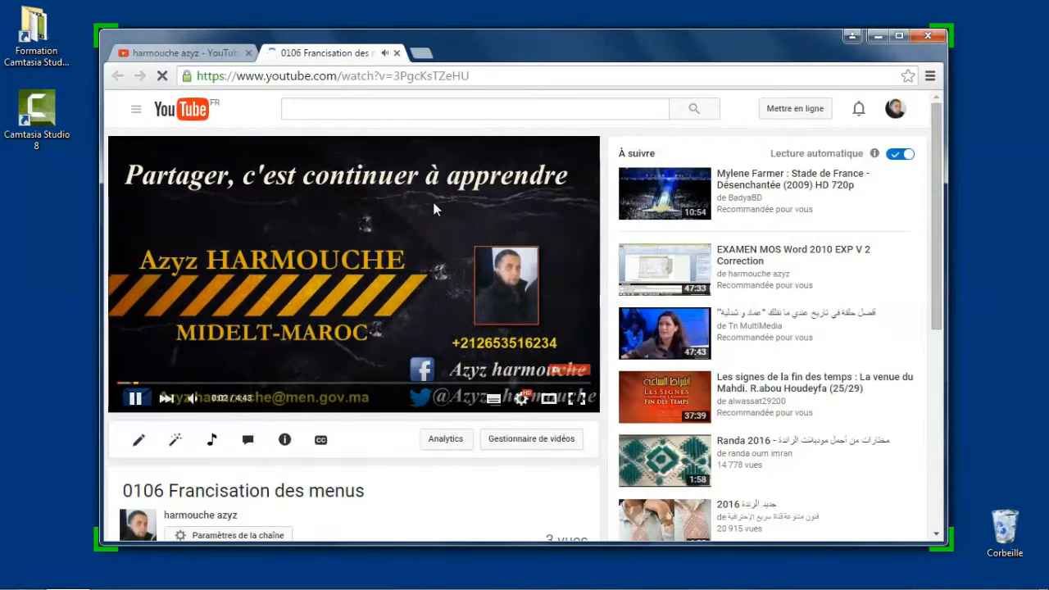
left_click(433, 204)
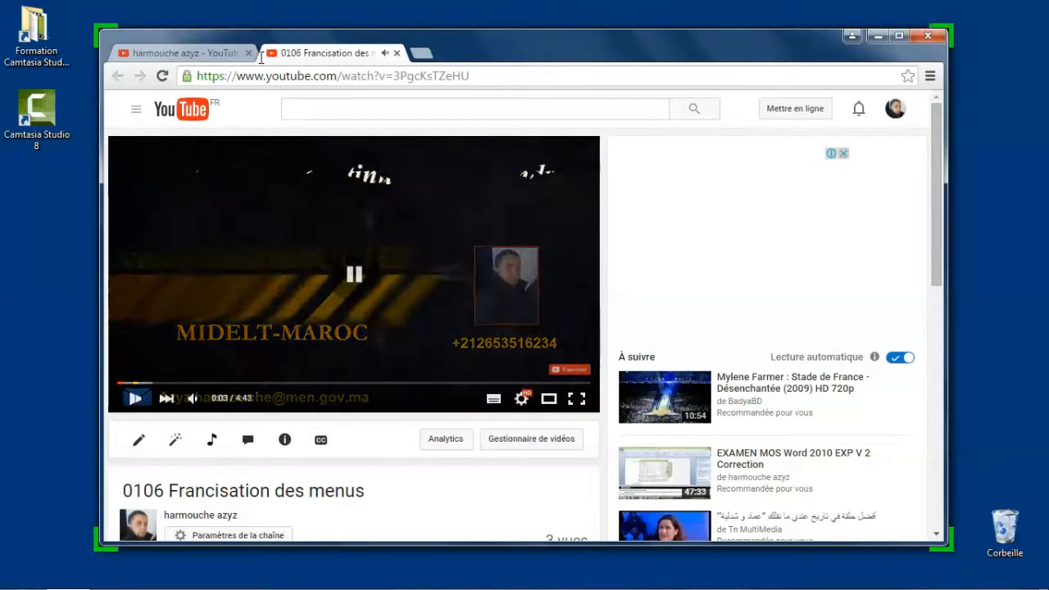
- Return to the channel tab, close the browser window and stop the screen recording
left_click(216, 54)
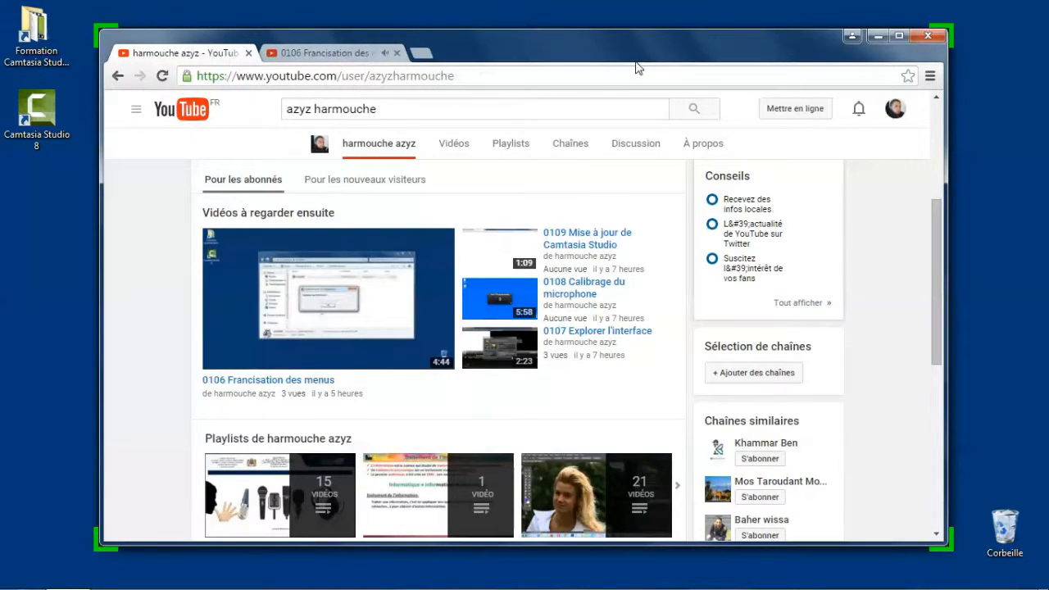
left_click(927, 36)
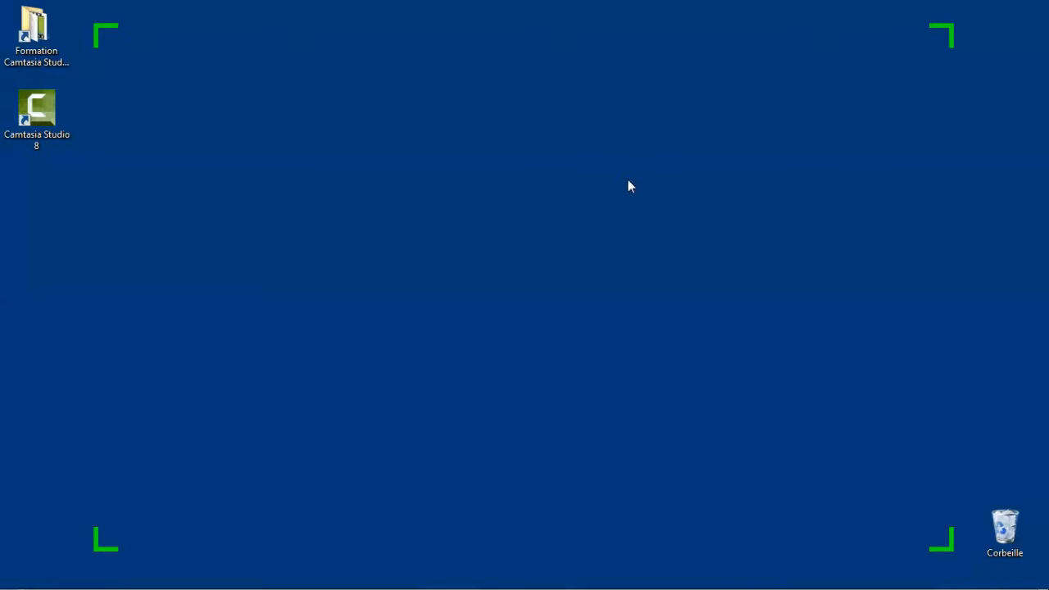
key("F10")
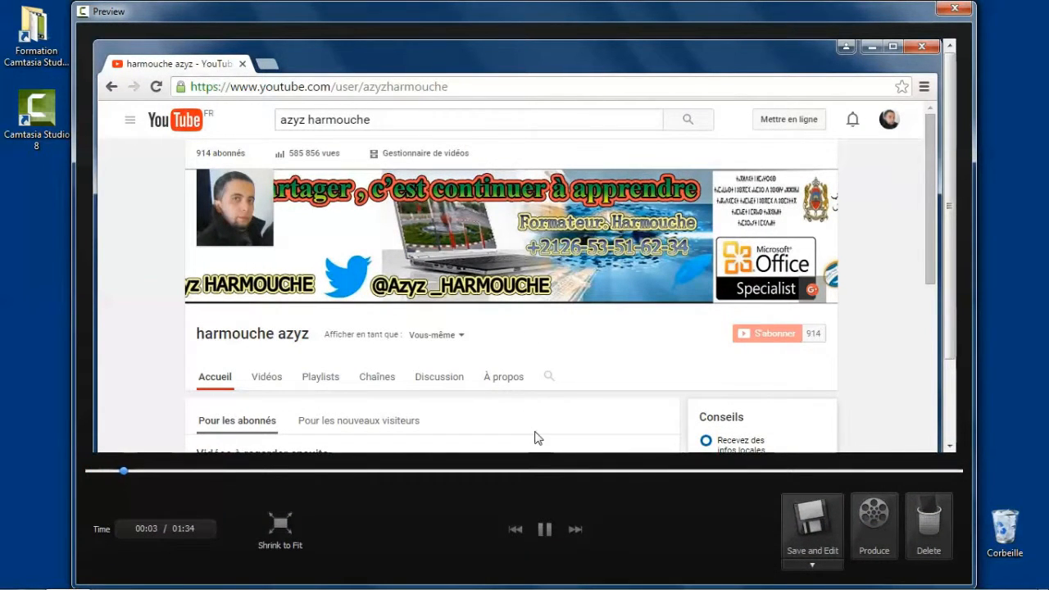
- Pause the recording's preview and shrink the picture to fit the preview window
left_click(545, 529)
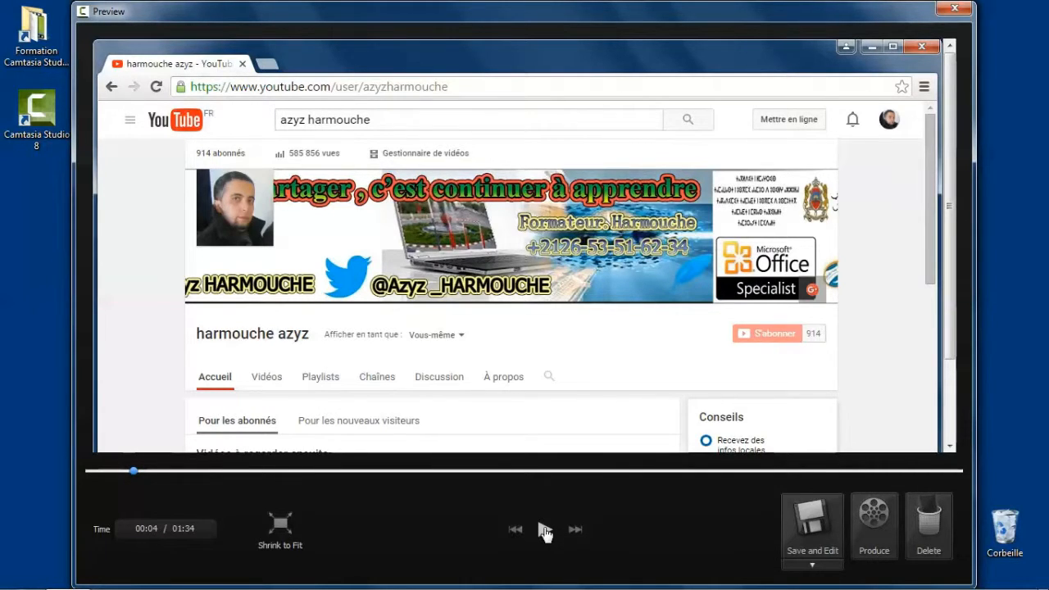
left_click(281, 524)
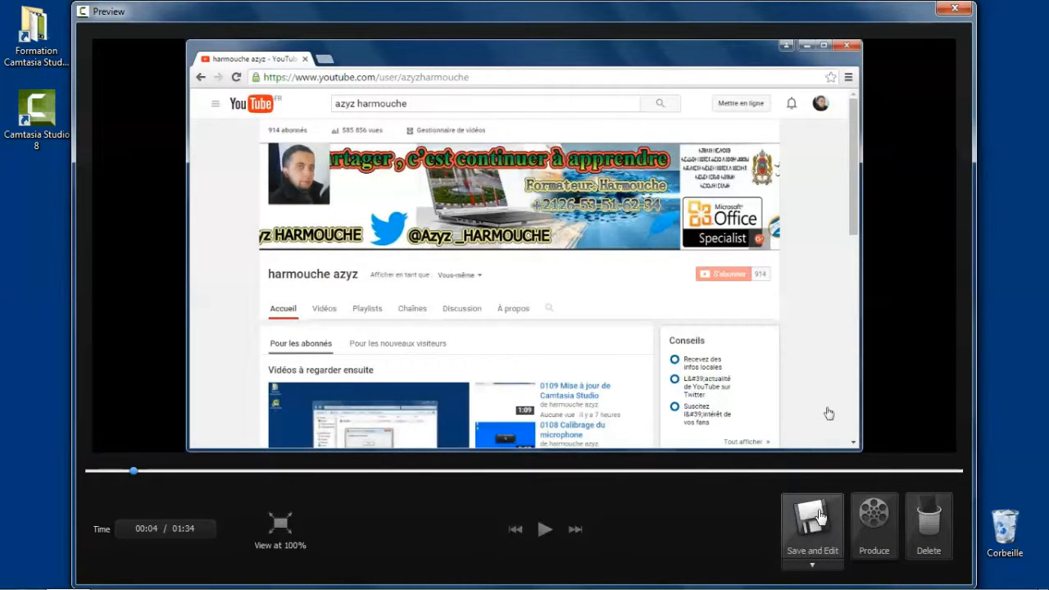
- Save the recording for editing as a TechSmith Recording File named onglet in the Documents folder projet onglet
left_click(817, 518)
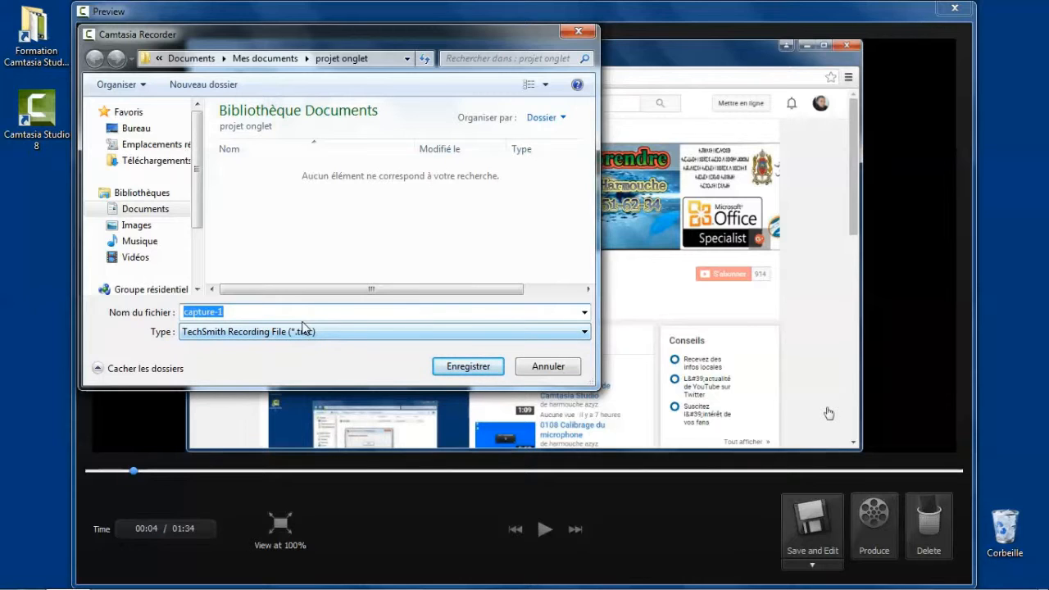
left_click(145, 209)
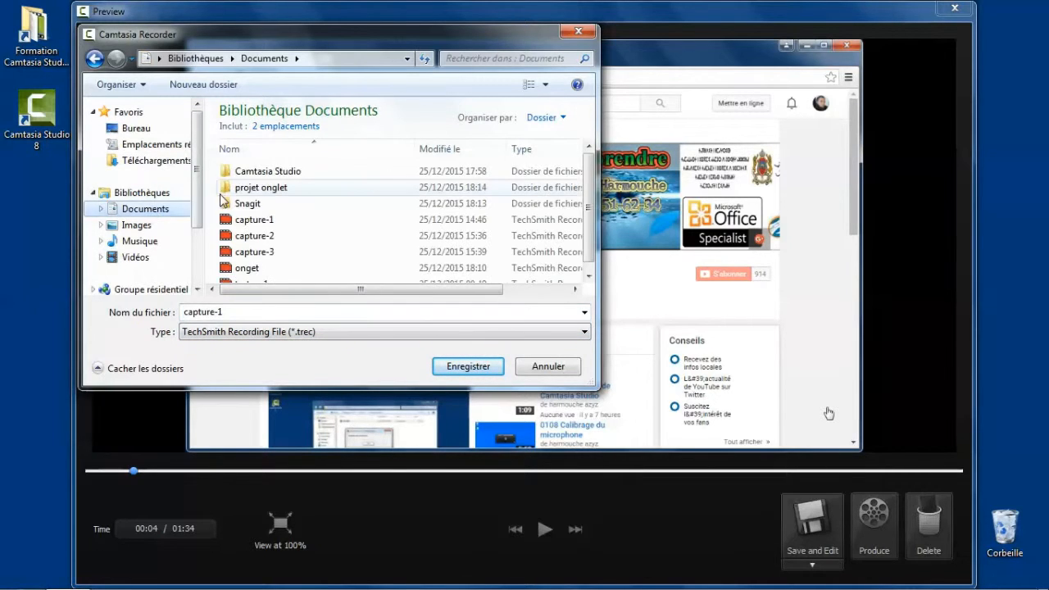
double_click(254, 193)
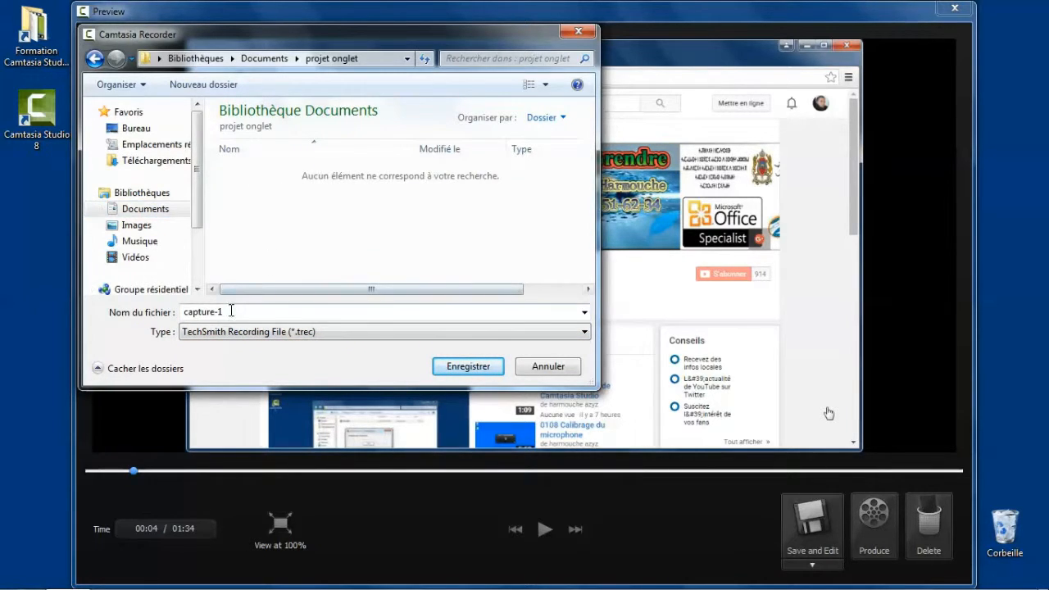
left_click(237, 311)
type("o")
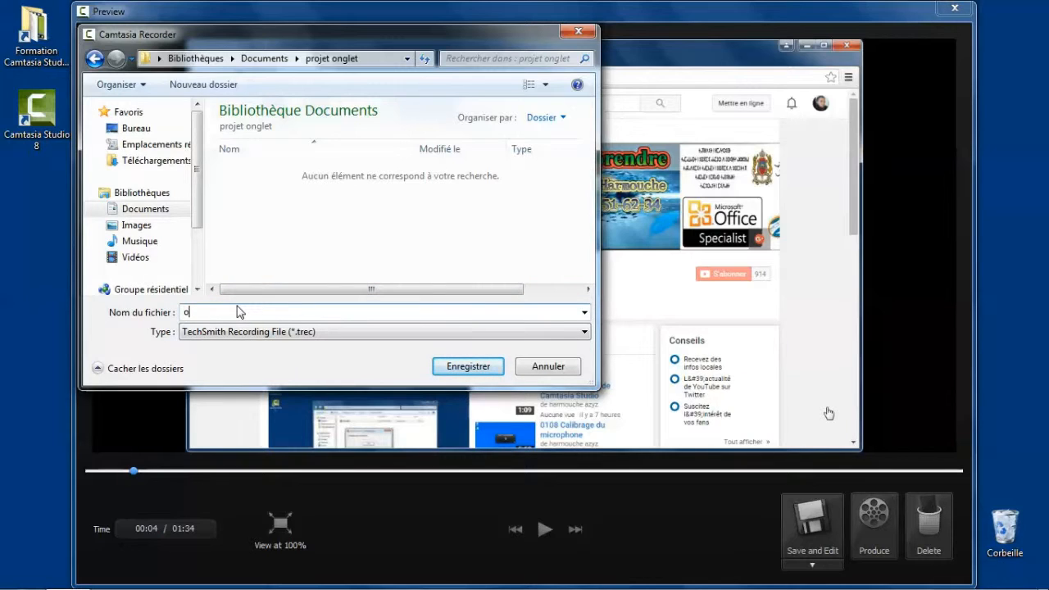
type("nglet")
left_click(459, 366)
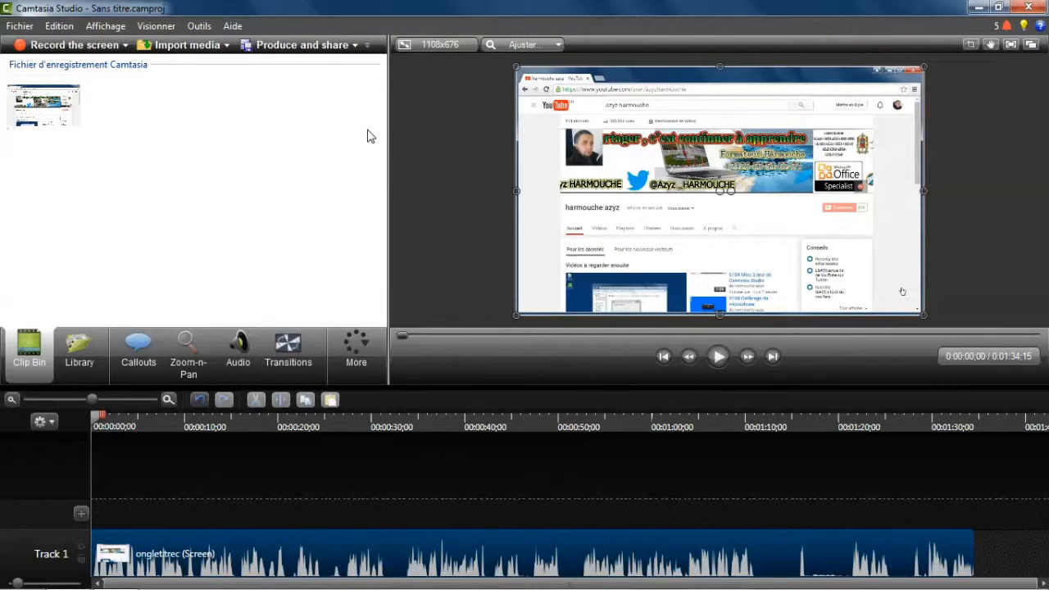
- Save the Camtasia Studio project under the name onglet in the Documents folder projet onglet
left_click(20, 25)
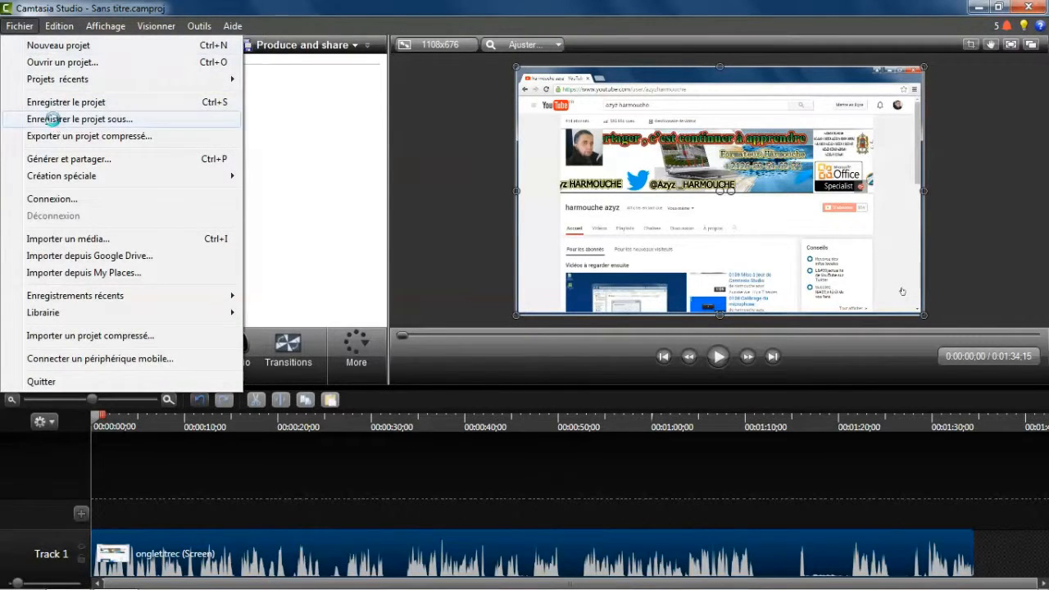
left_click(52, 122)
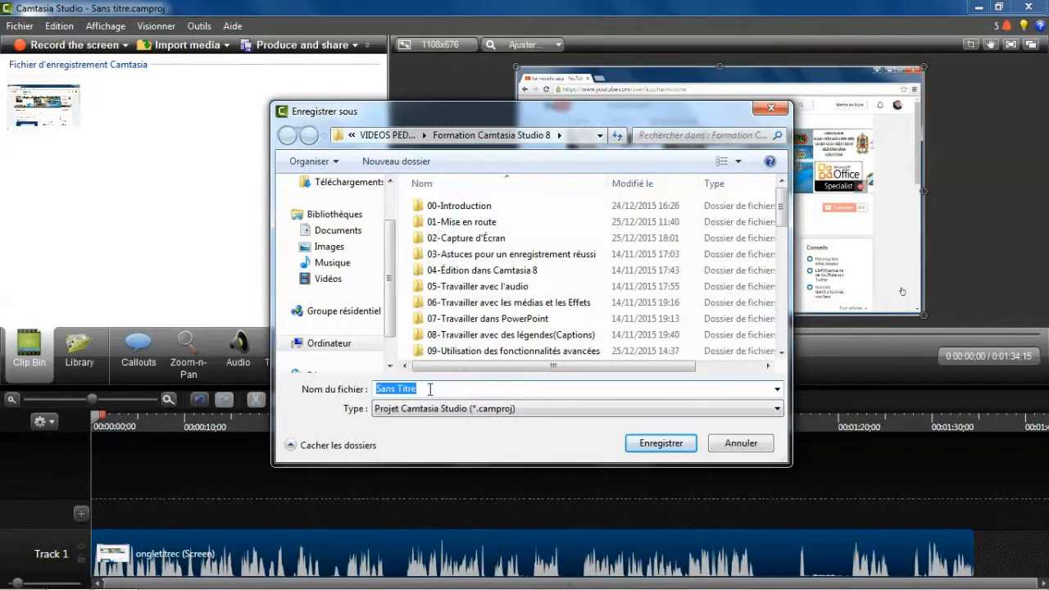
type("onglet")
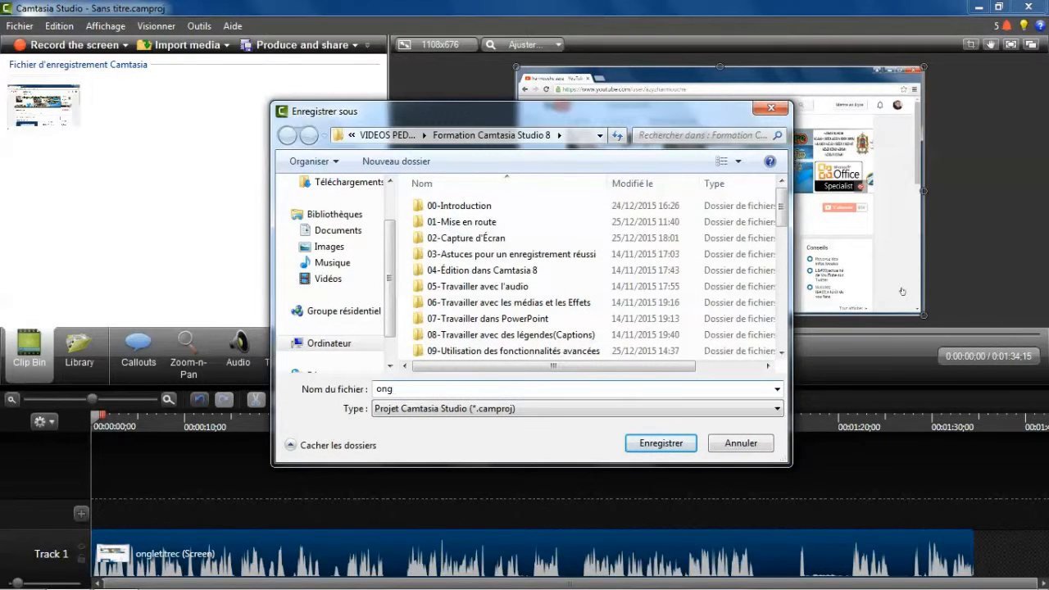
left_click(330, 230)
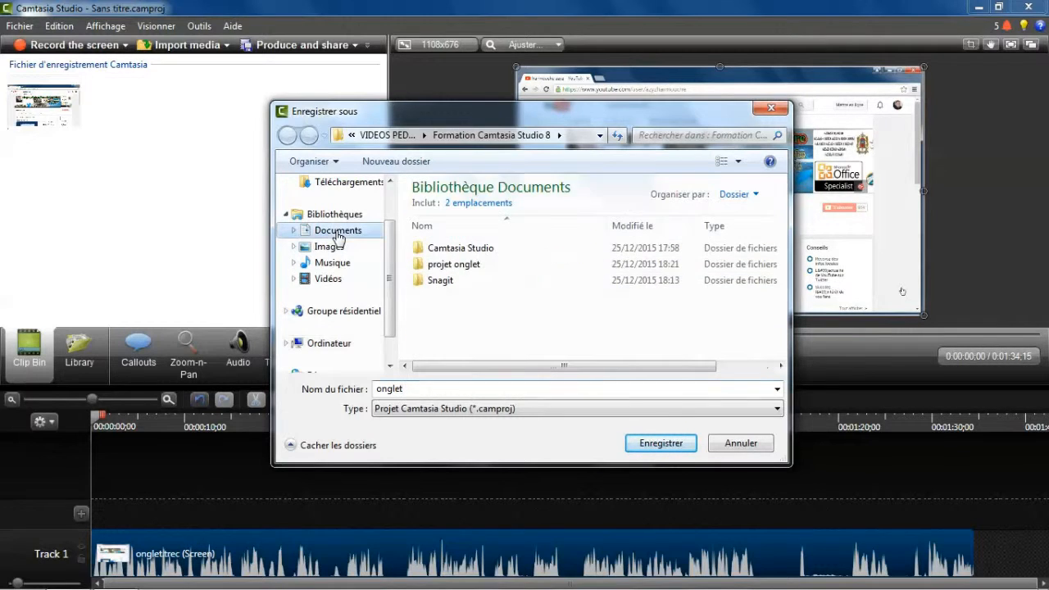
double_click(450, 267)
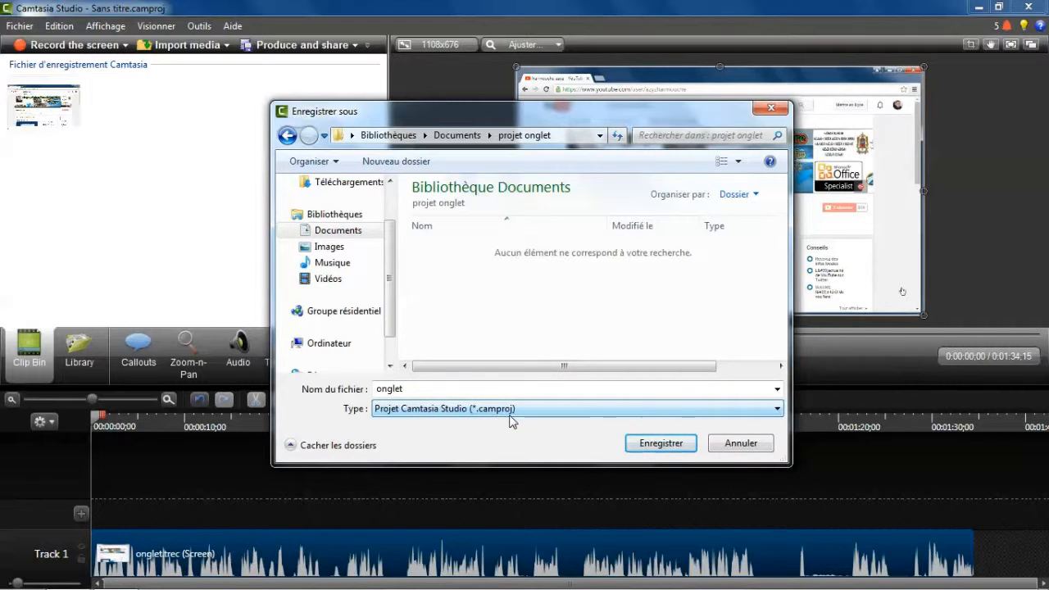
left_click(442, 390)
left_click(421, 388)
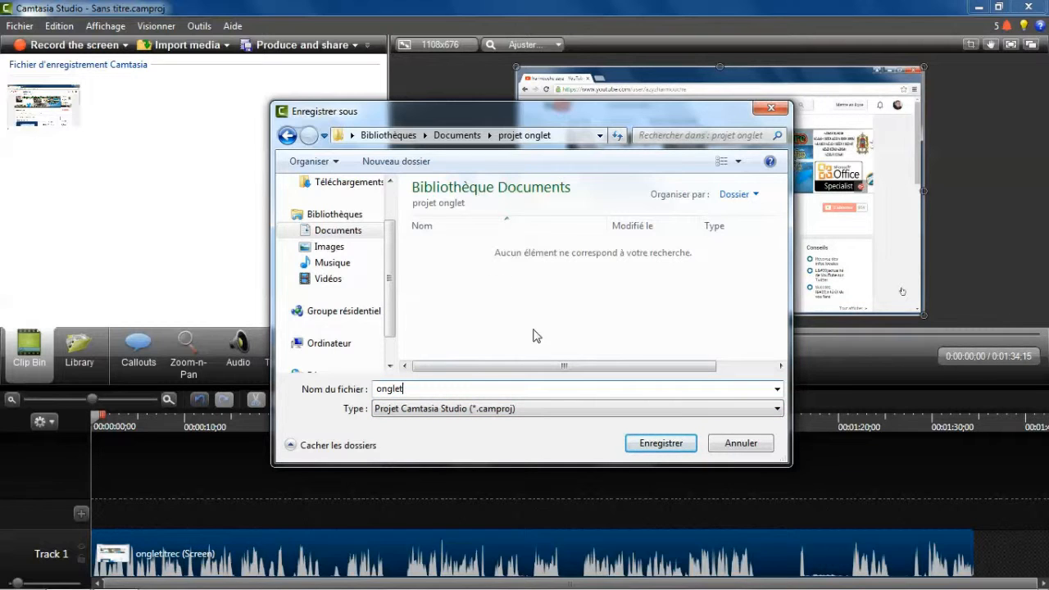
left_click(656, 444)
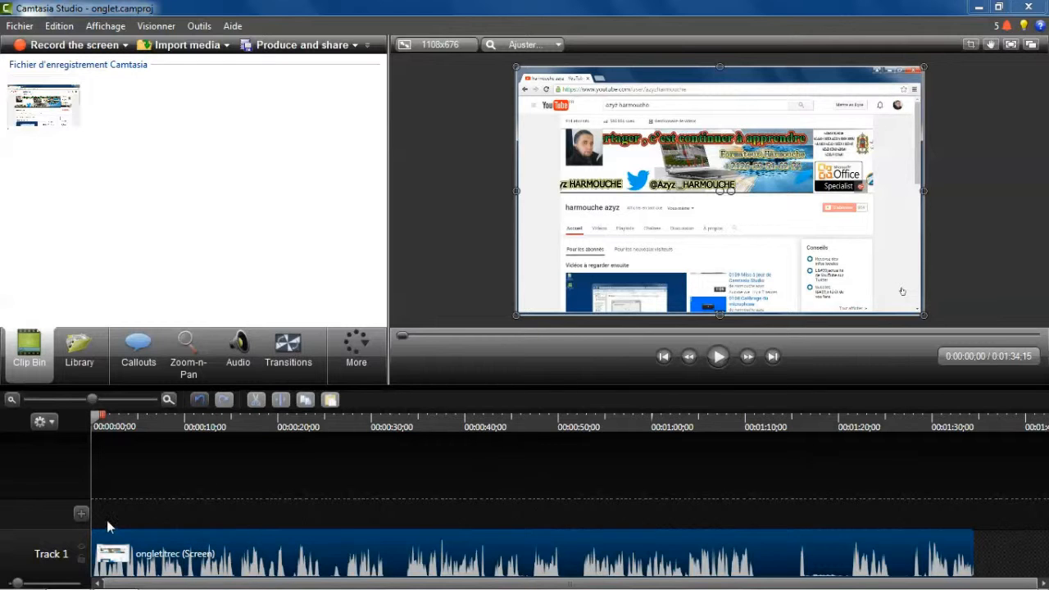
- Open the projet onglet folder from the Documents library in Windows Explorer and widen the Type column to show the full file types
left_click(18, 574)
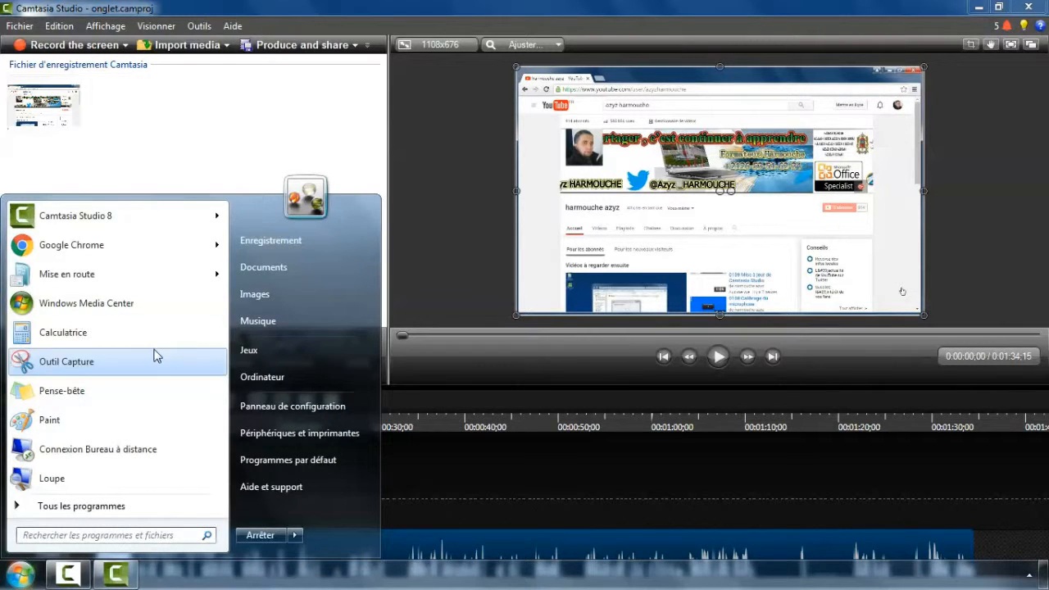
left_click(286, 266)
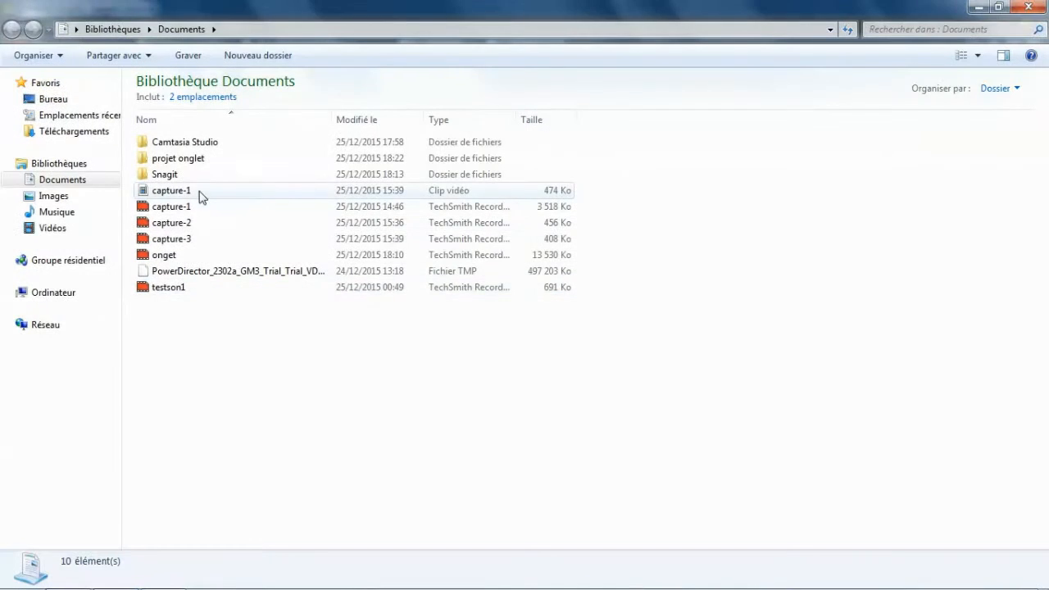
double_click(185, 159)
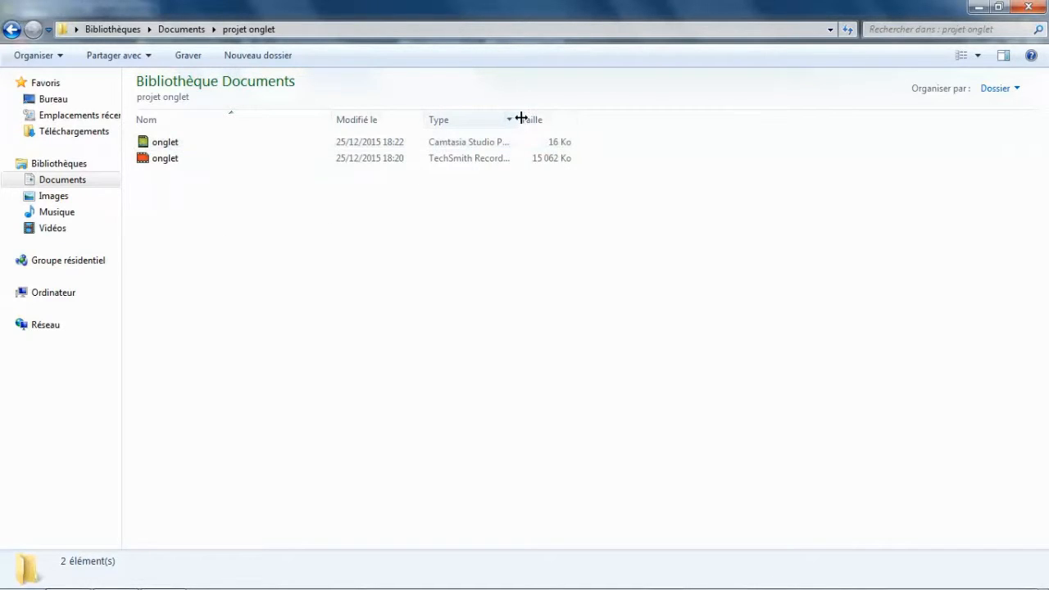
left_click_drag(521, 119, 599, 119)
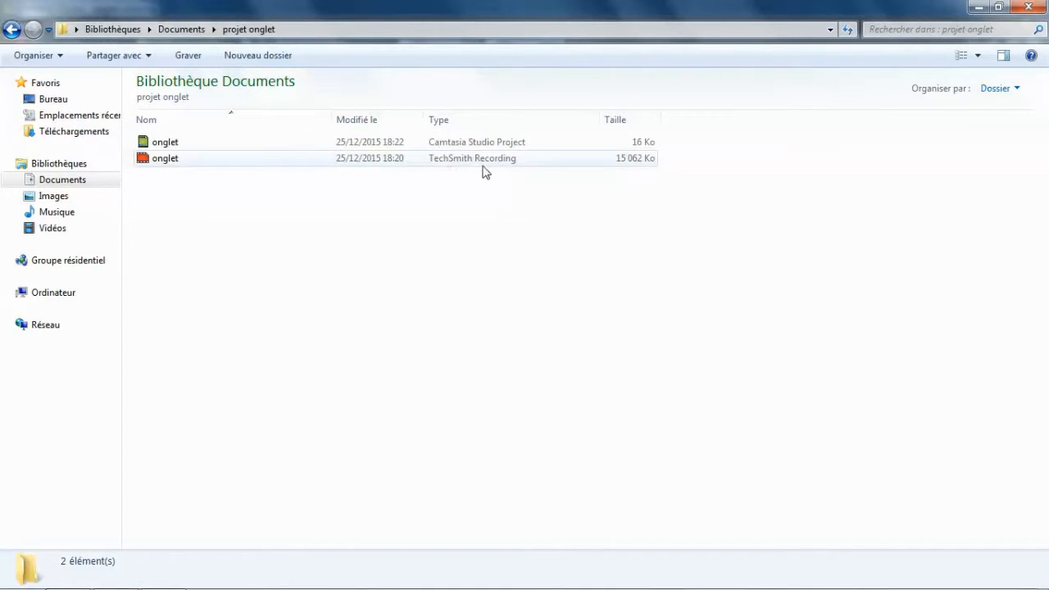